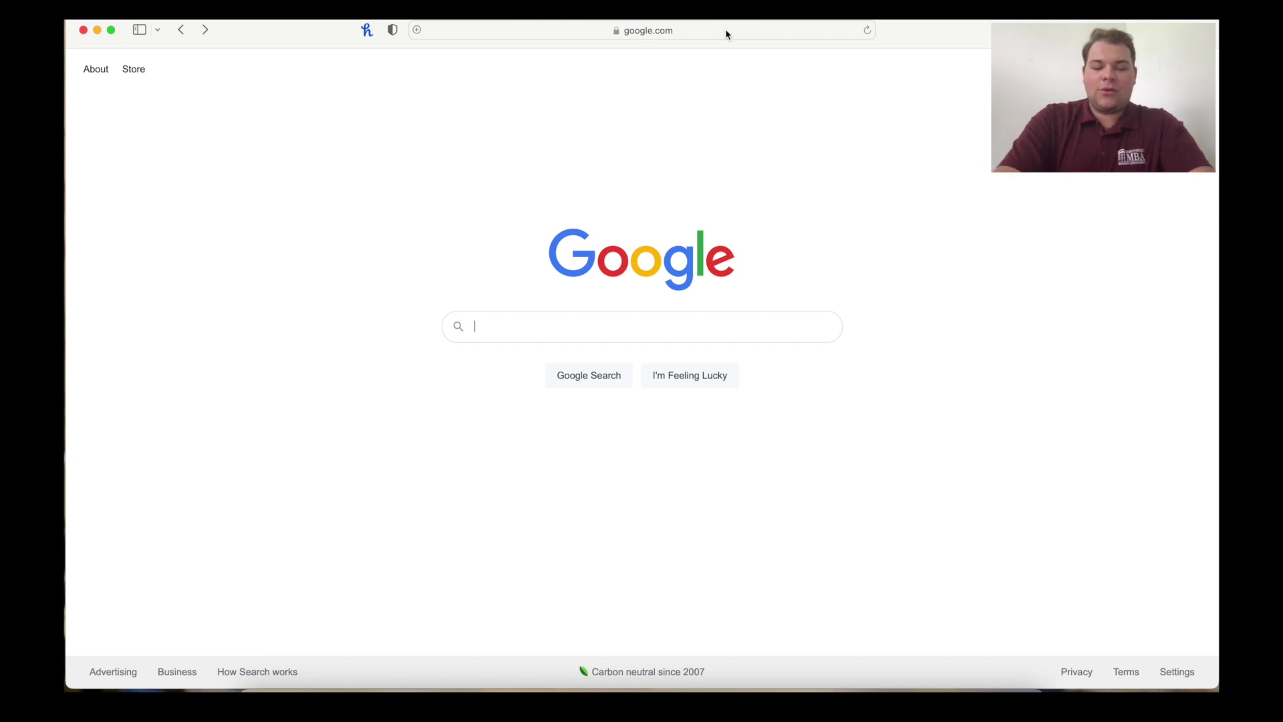
Step: Open the Mississippi Outdoor Adventures site at msoutdooradv.com and log in to the account
left_click(727, 30)
type("msoutdoo")
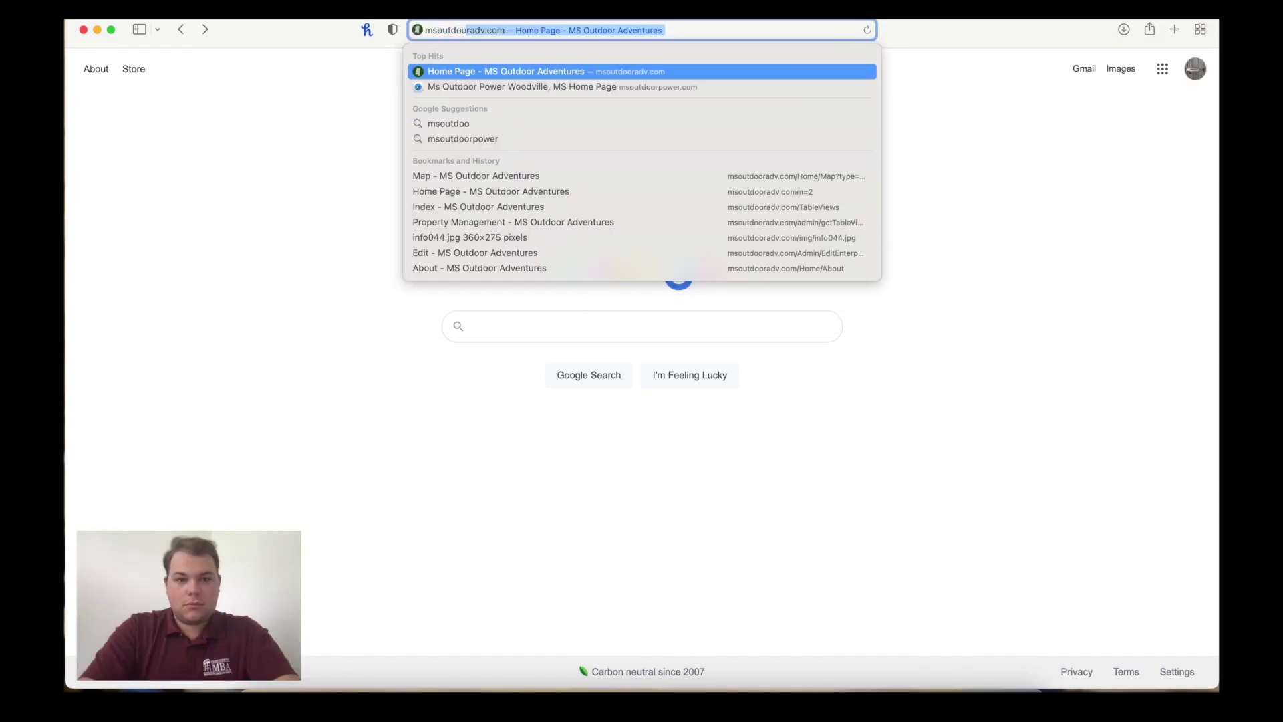
key("Return")
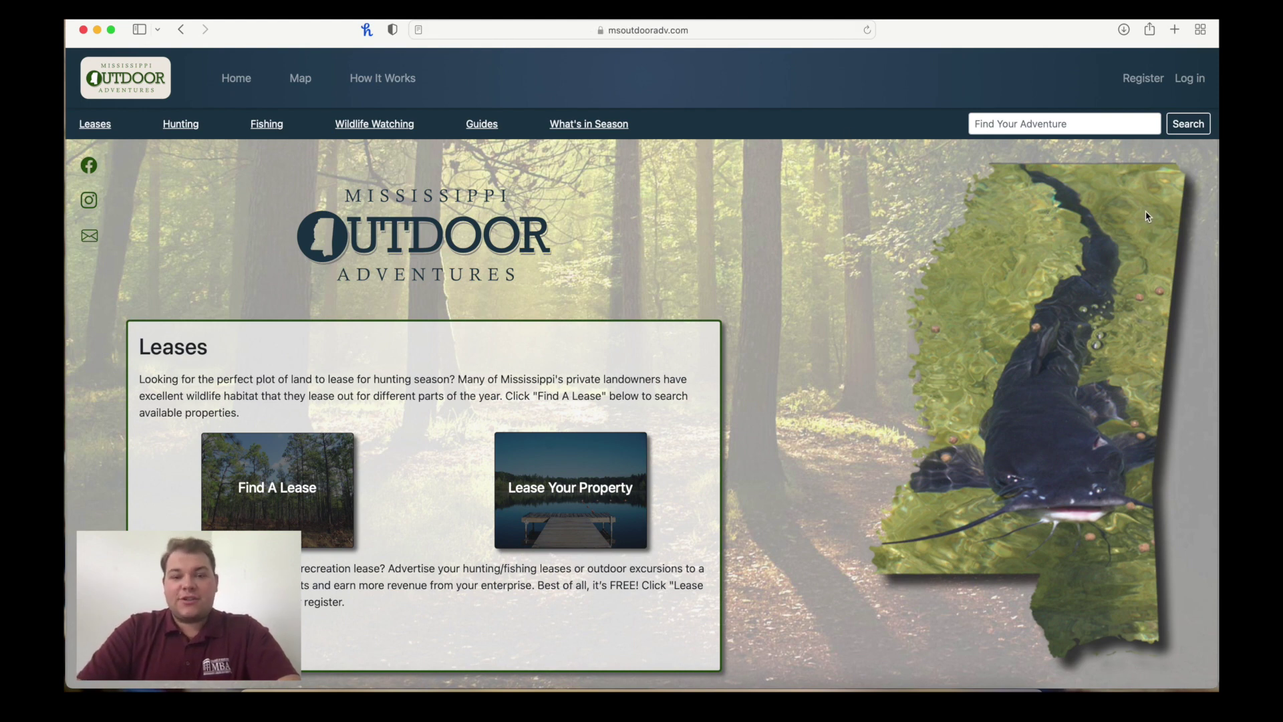
left_click(1192, 81)
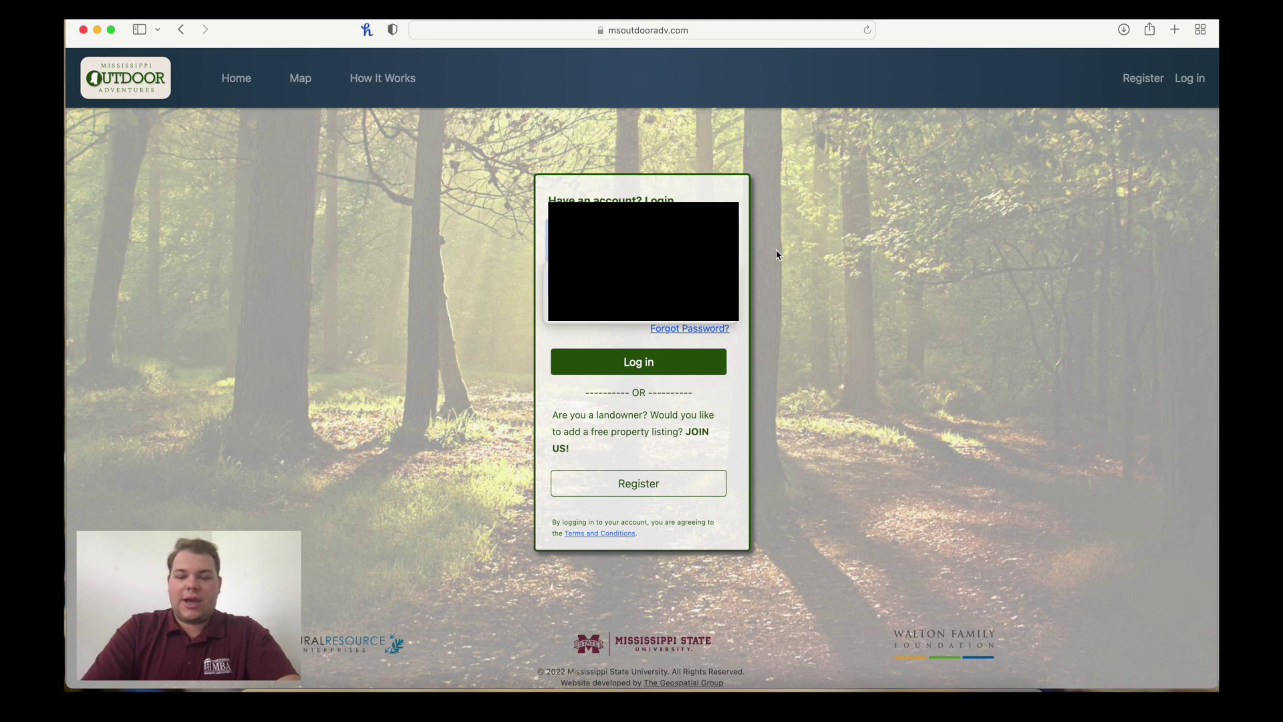
key("Return")
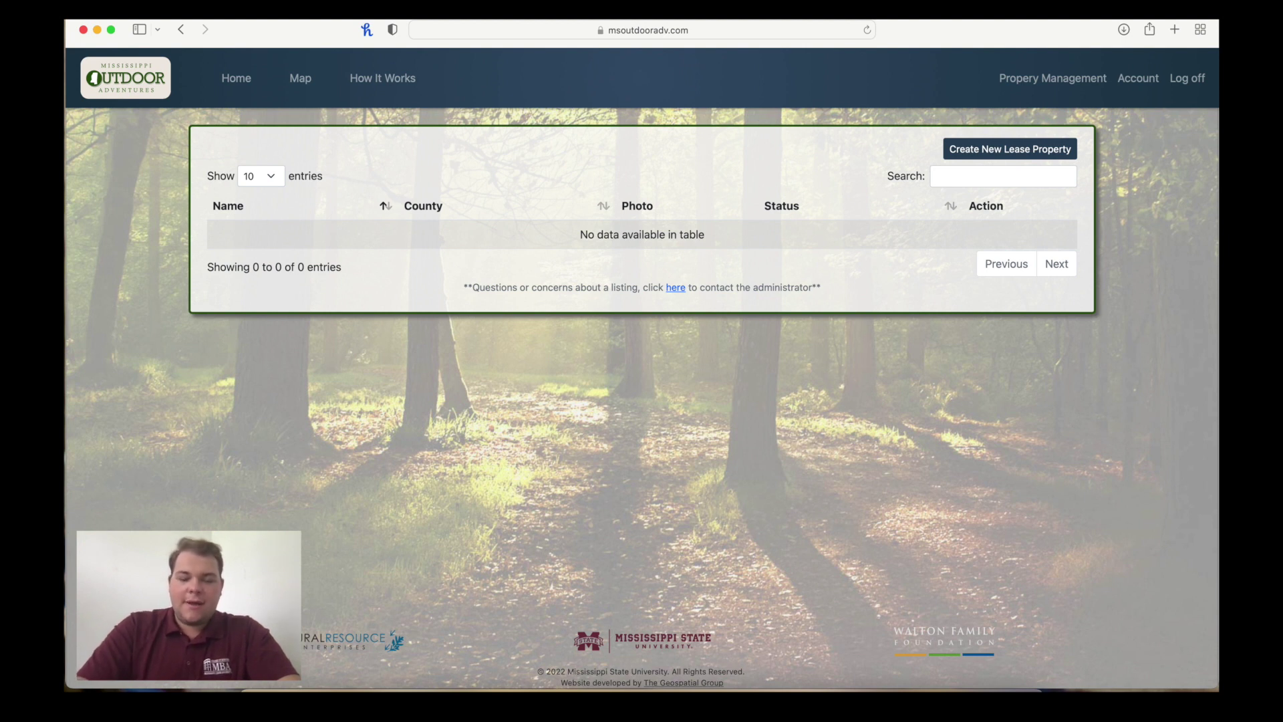
Step: Create a new lease property and enter its property name, made of the owner's first name and the word "Property"
left_click(986, 154)
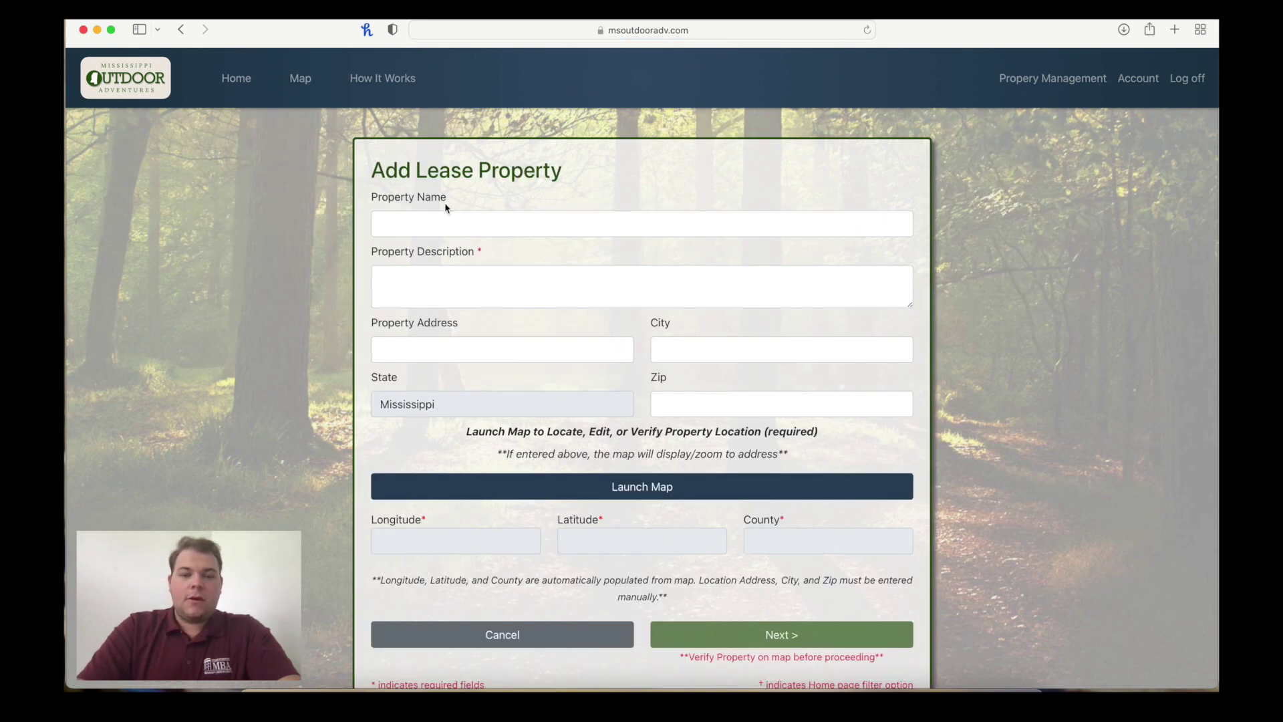
scroll(445, 208, "down", 1)
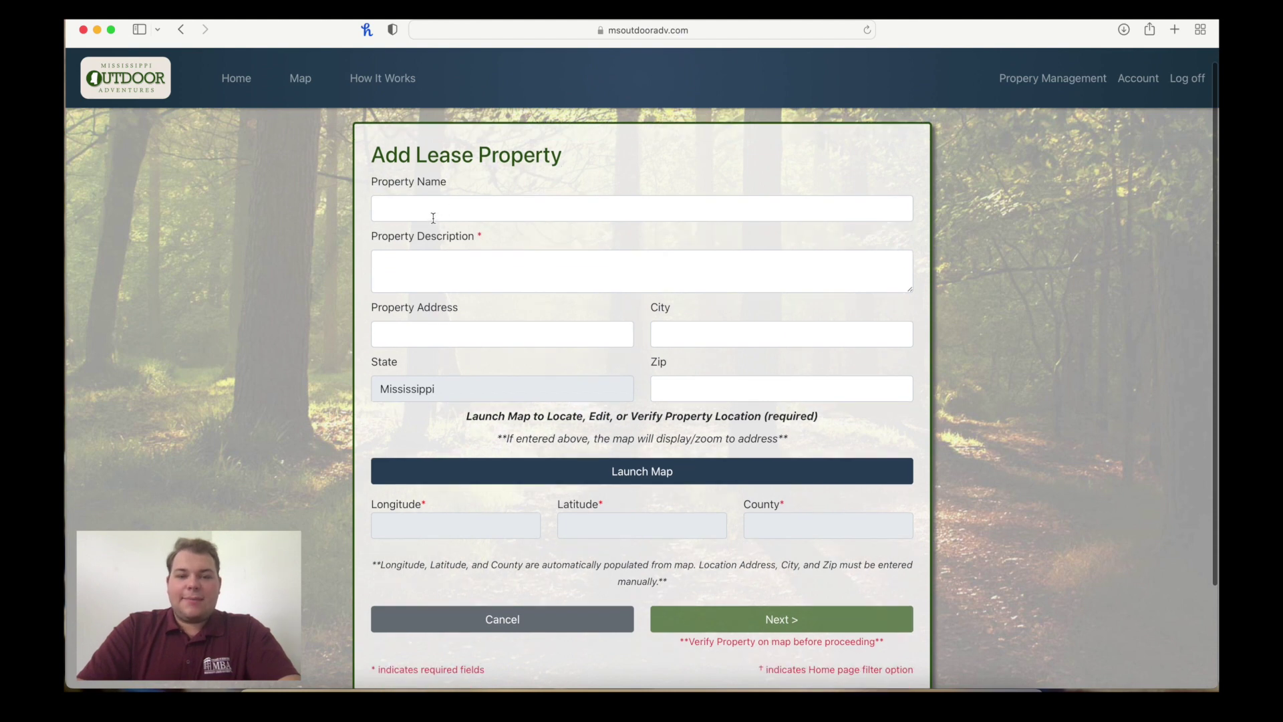
left_click(433, 217)
scroll(433, 215, "down", 1)
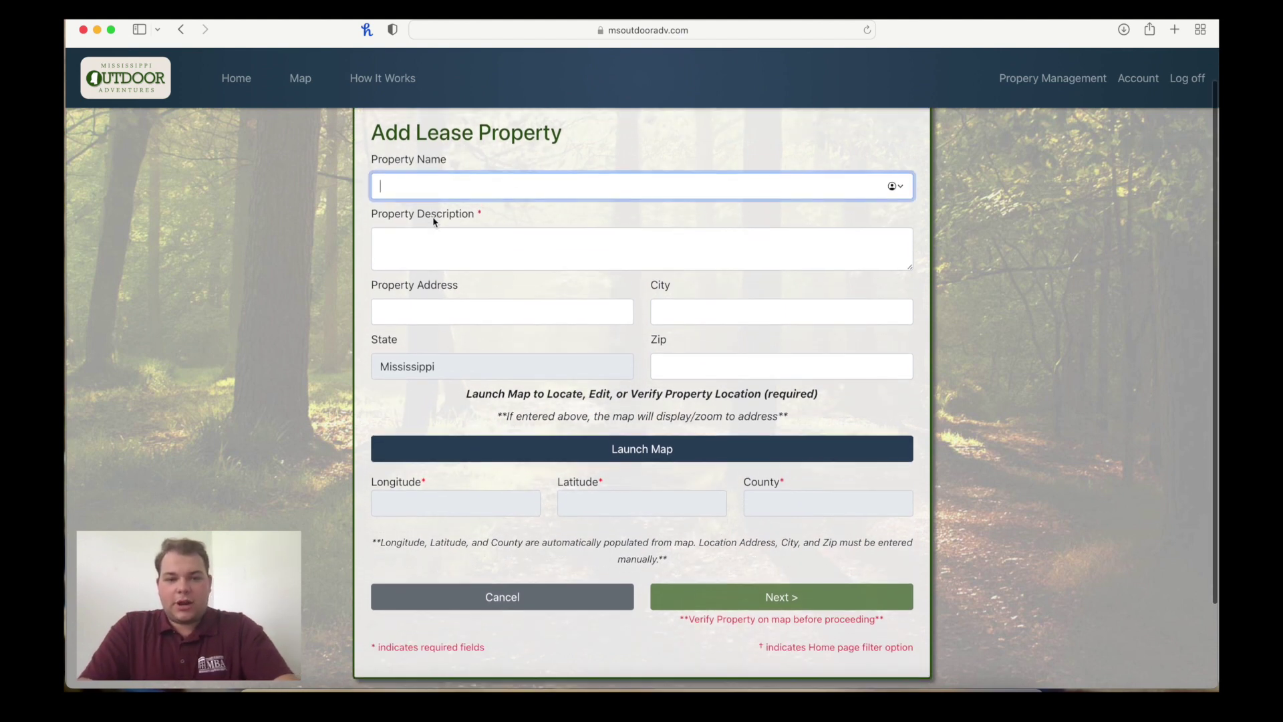
scroll(434, 221, "up", 1)
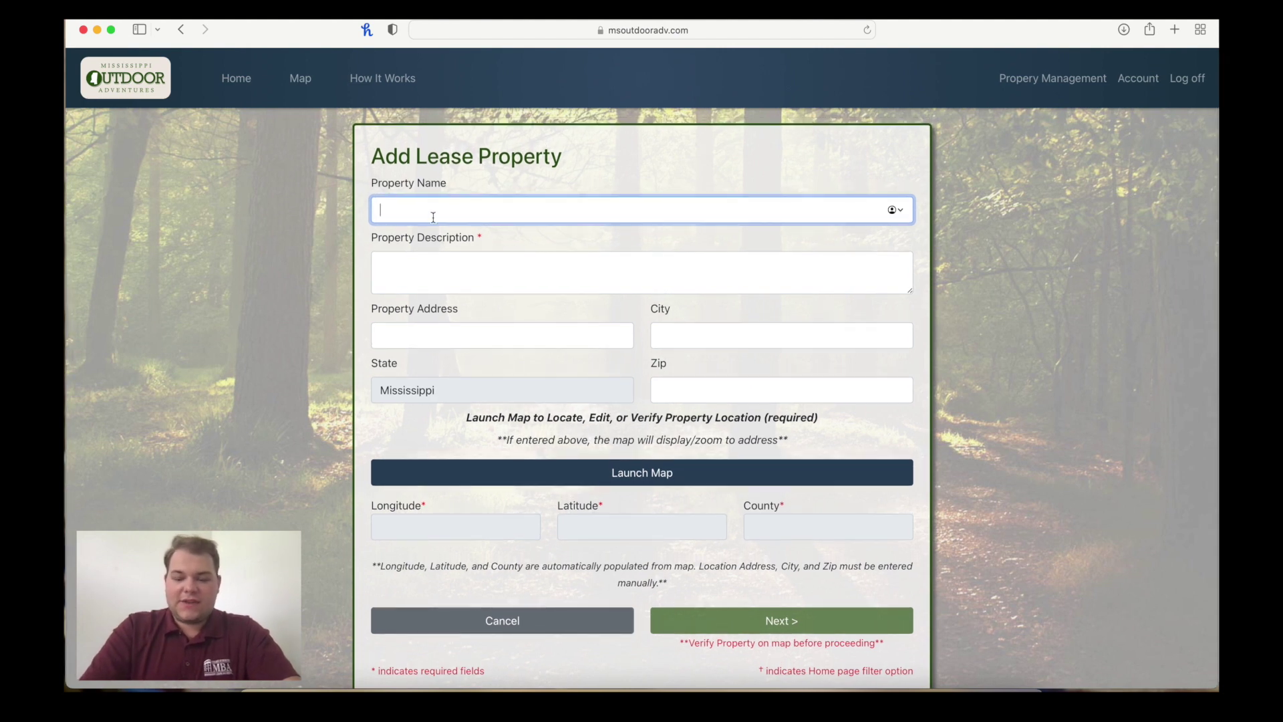
type("Mi")
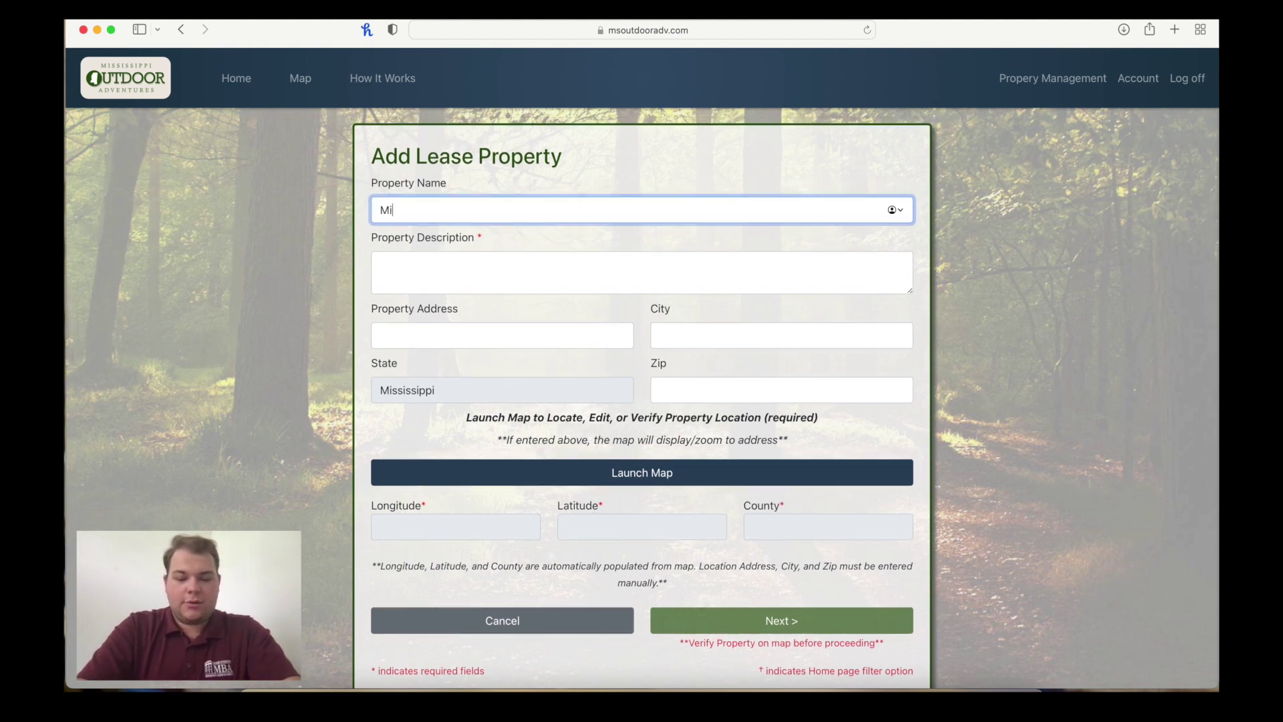
type("cah's Property")
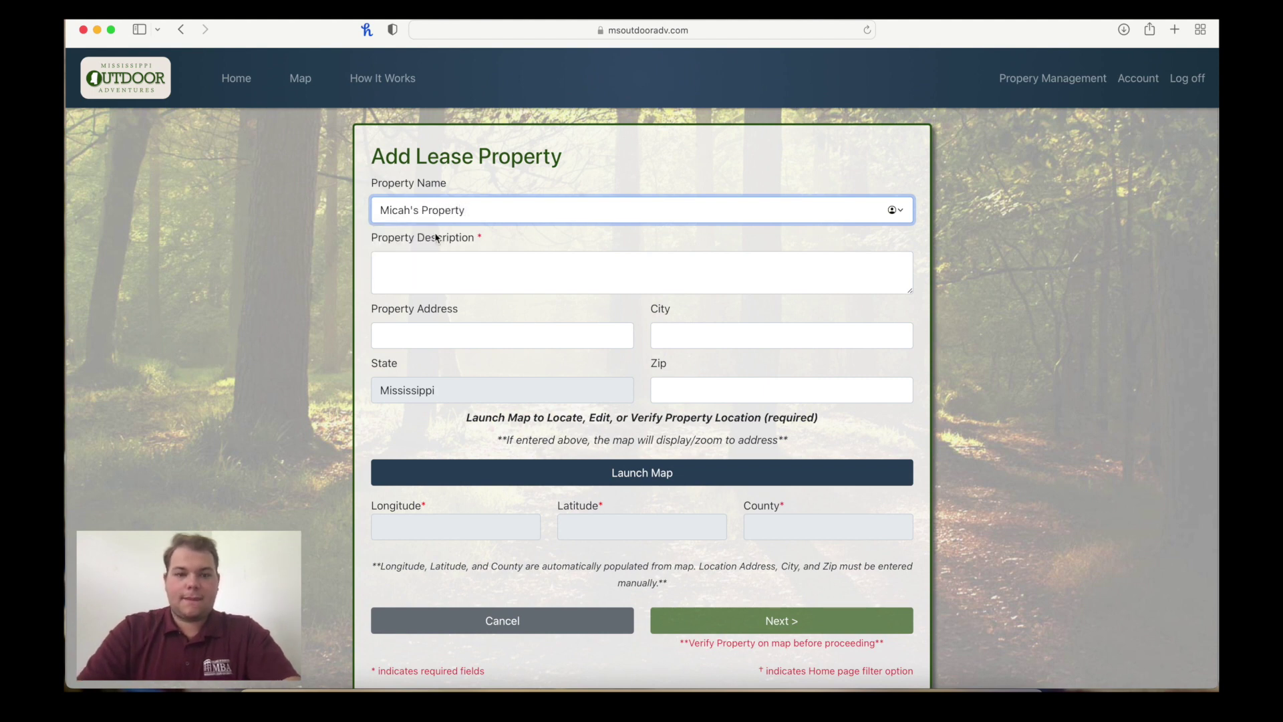
Step: Enter the property description "10 acres of flooded cypress timber with crappie fishing."
left_click(442, 267)
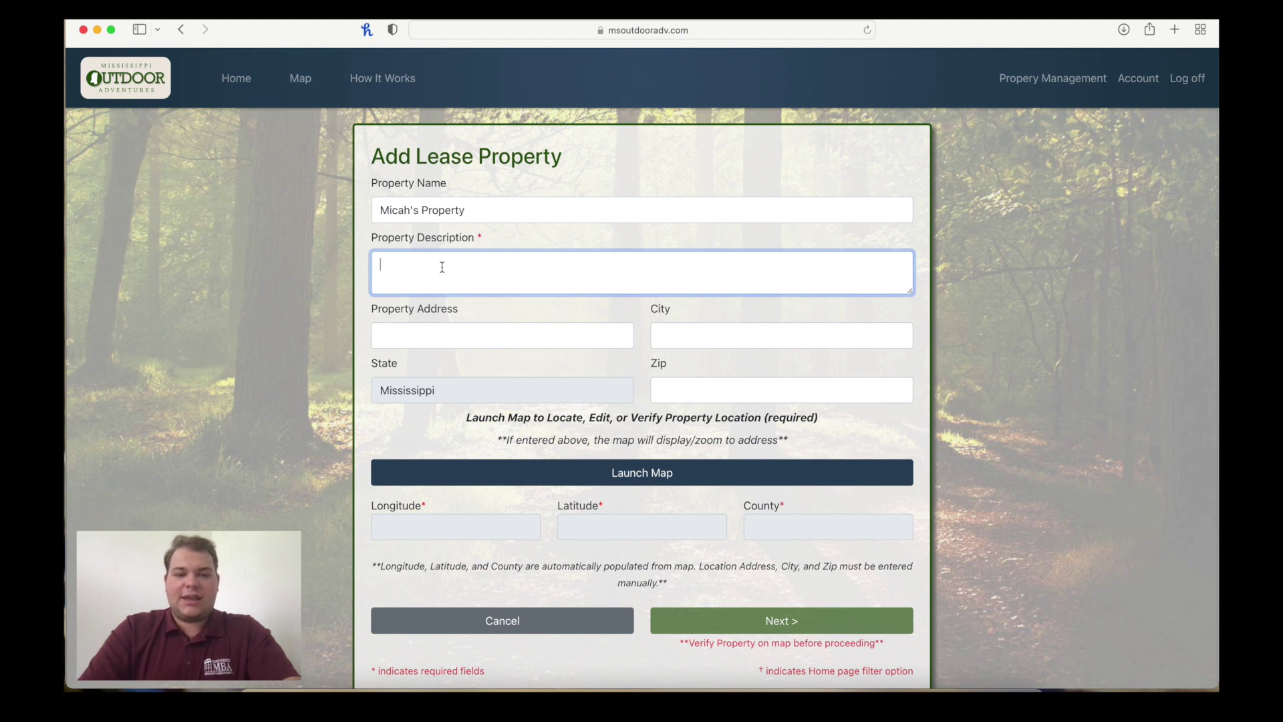
scroll(442, 267, "down", 1)
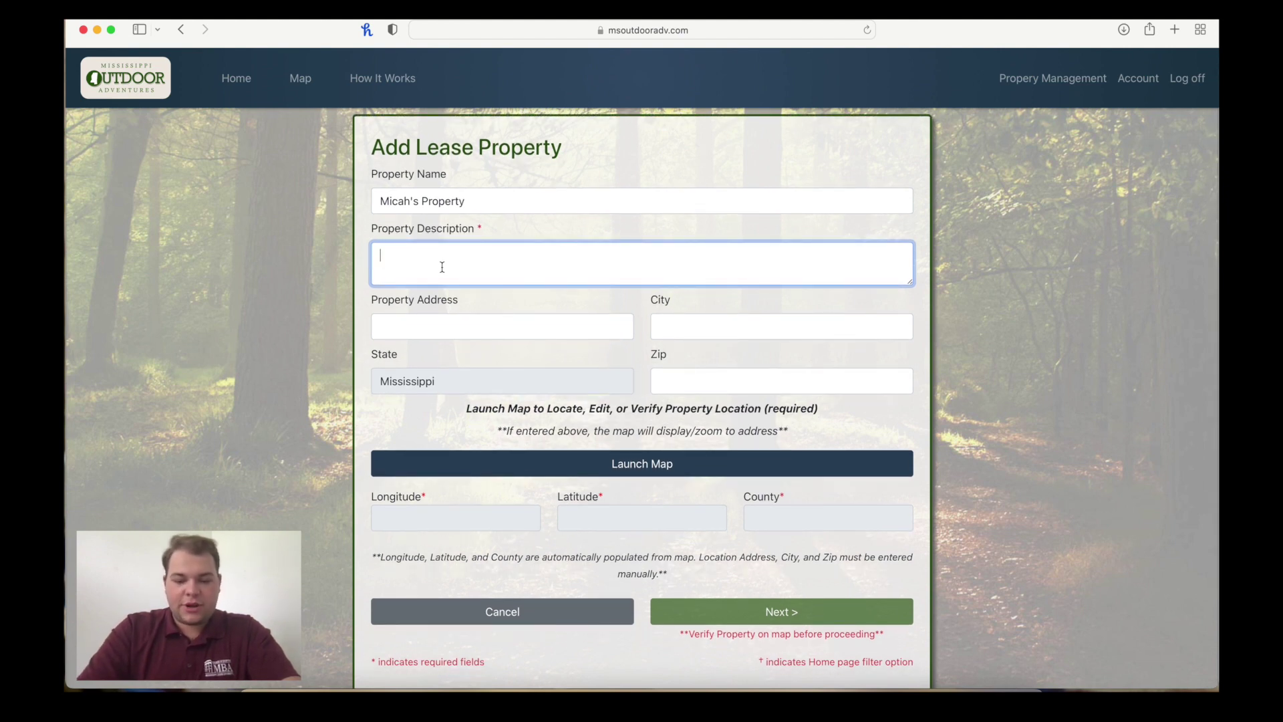
type("10 acres")
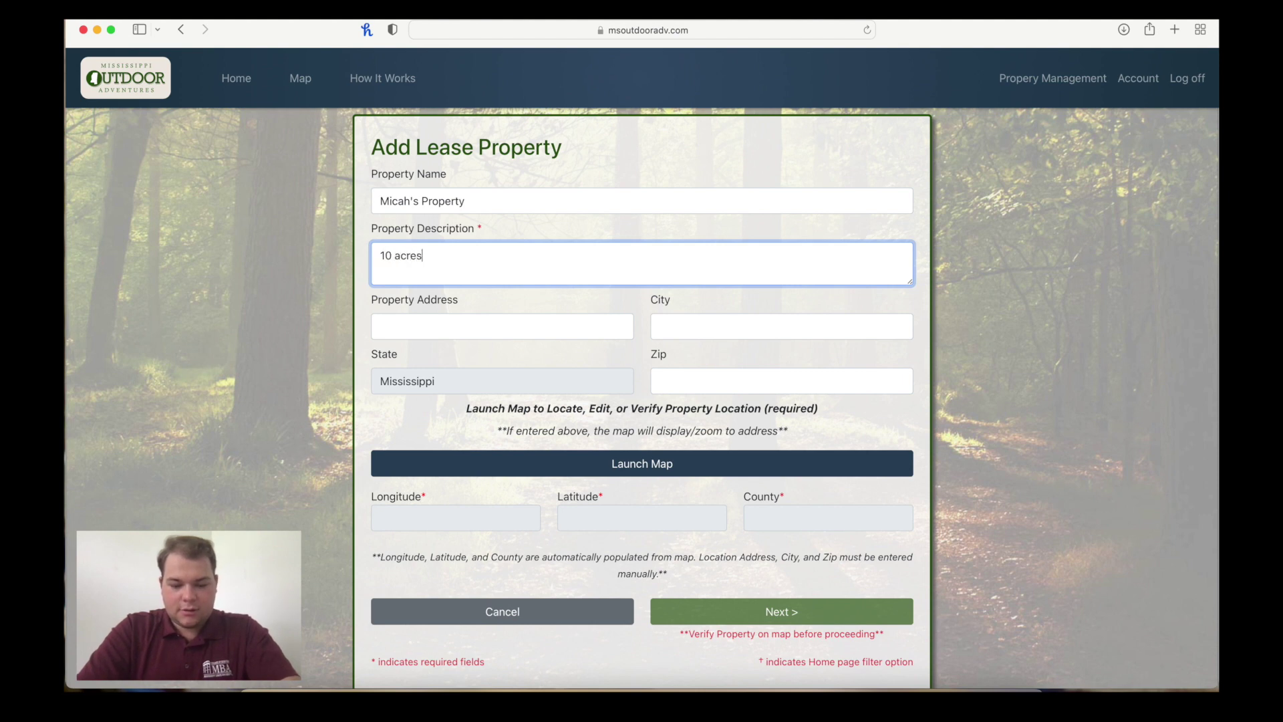
type(" of flooded cypress timber")
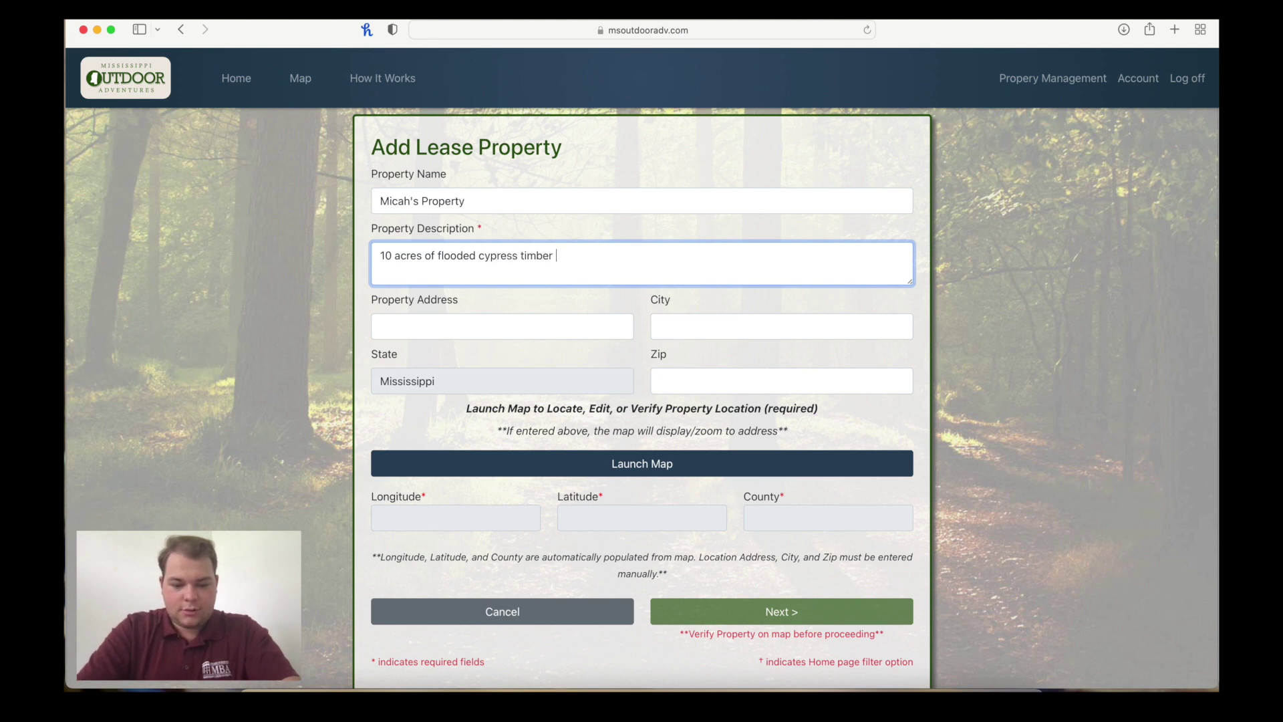
type(" with crap")
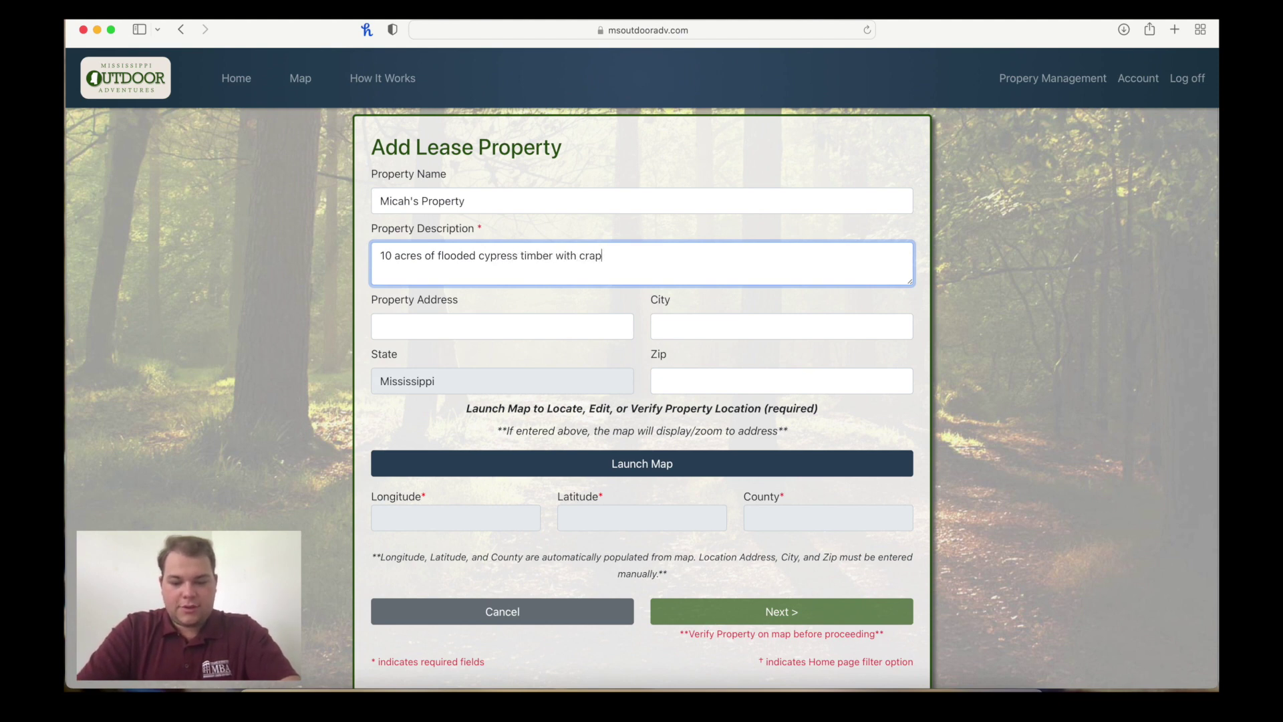
type("pie fishi")
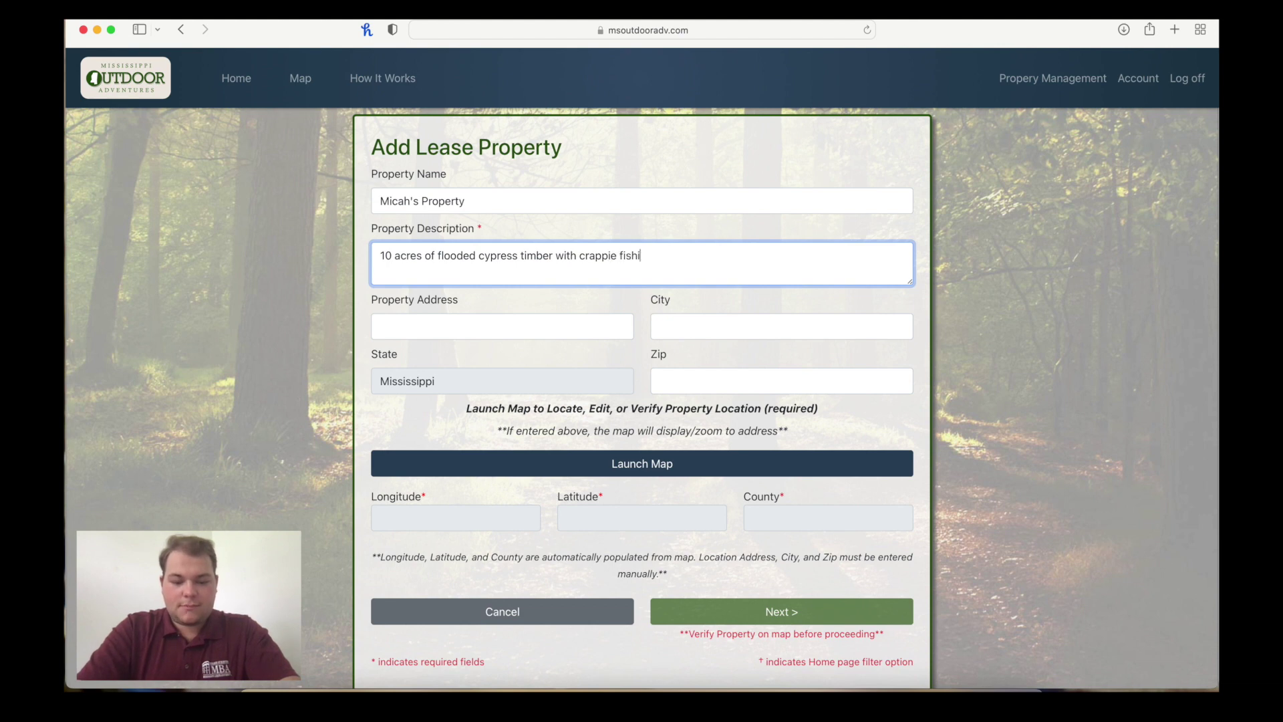
type("ng.")
scroll(444, 266, "down", 1)
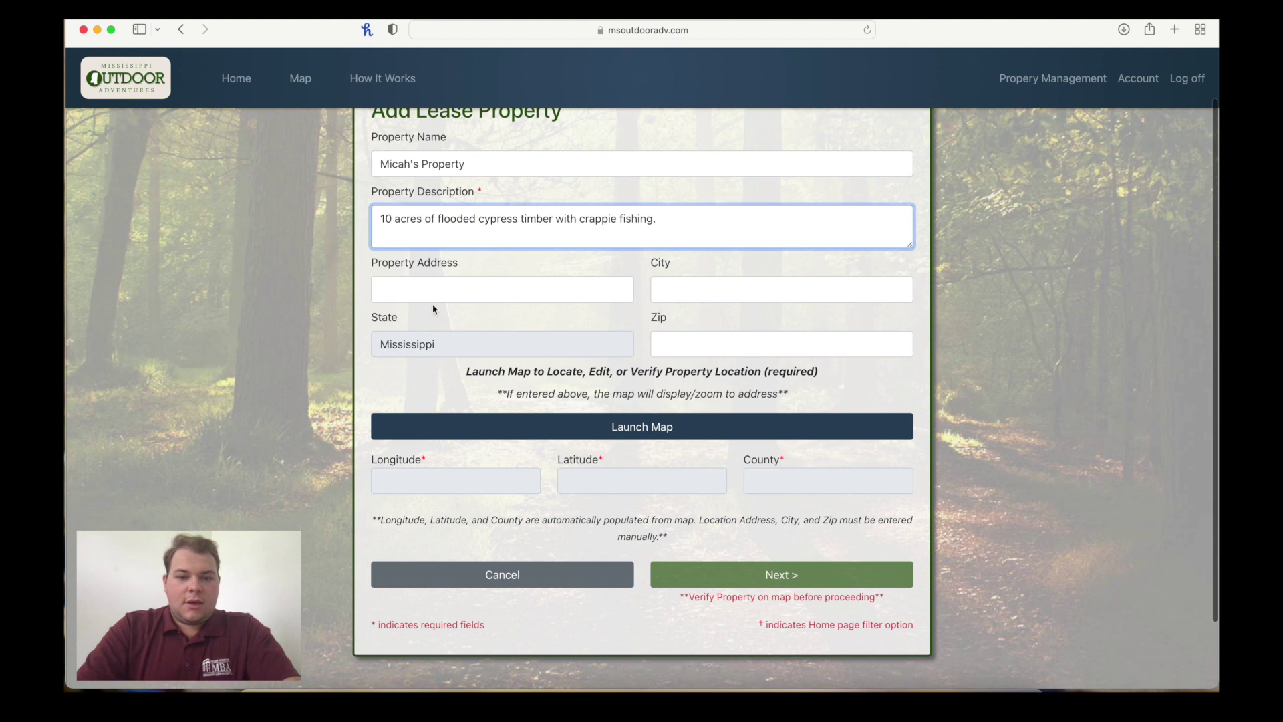
Step: Set the property's city to Tunica, leaving the property address blank
left_click(430, 298)
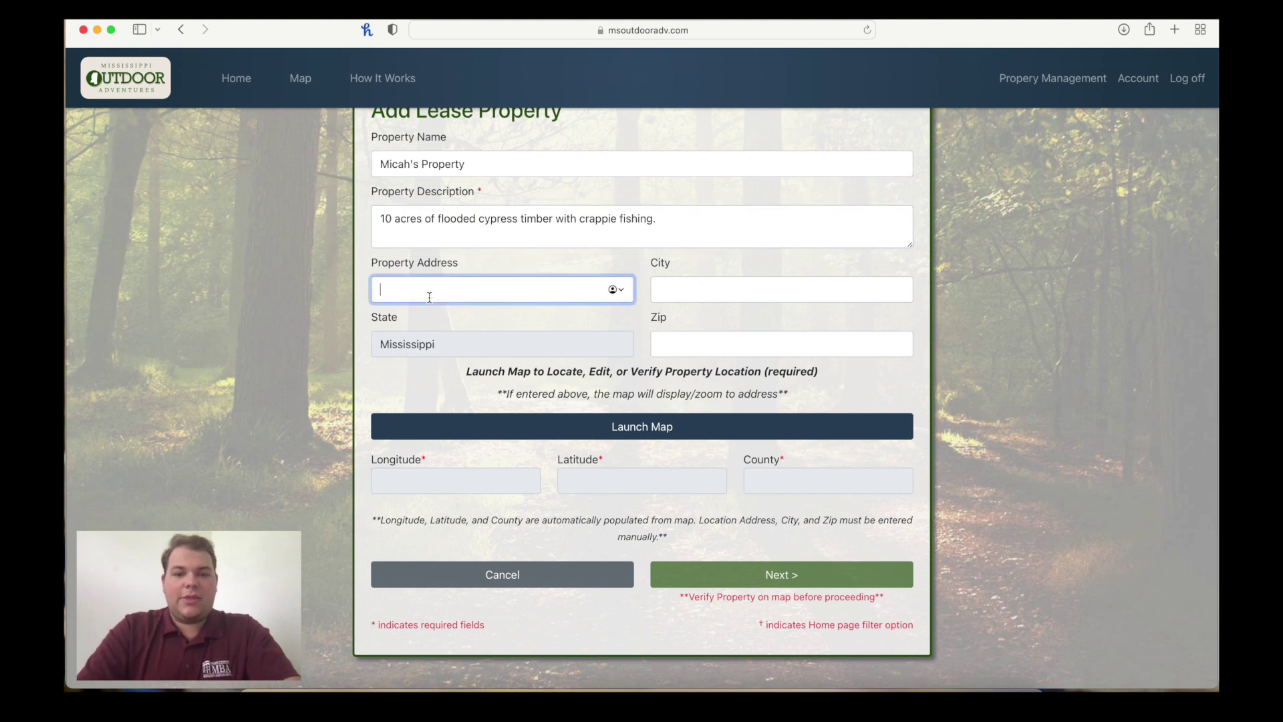
left_click(718, 294)
type("Tun")
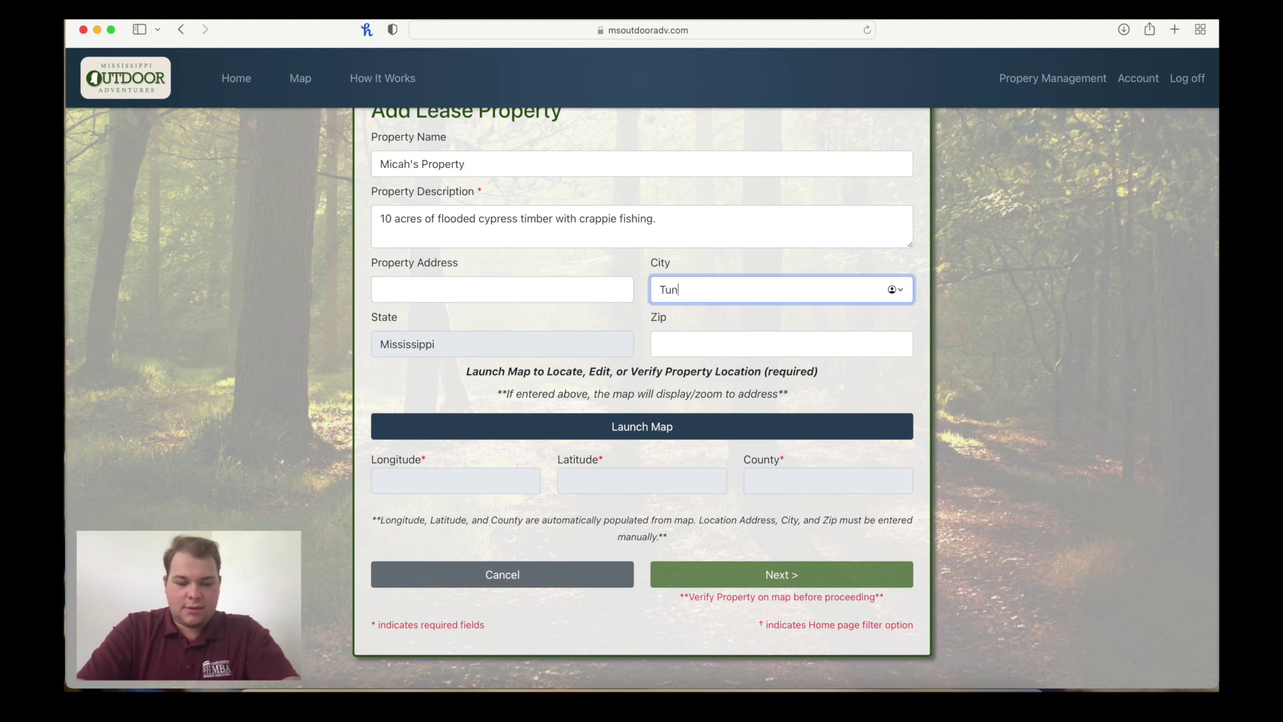
type("ica, MS")
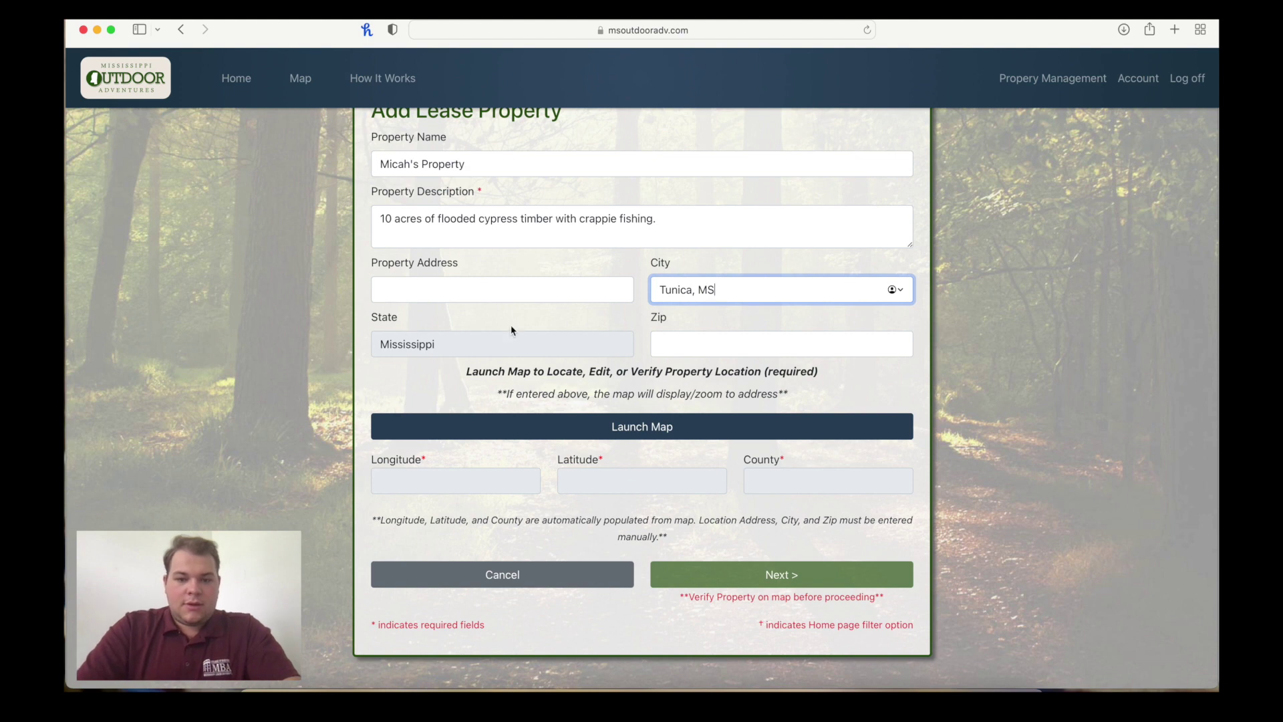
key("BackSpace")
key("BackSpace")
key("BackSpace")
key("BackSpace")
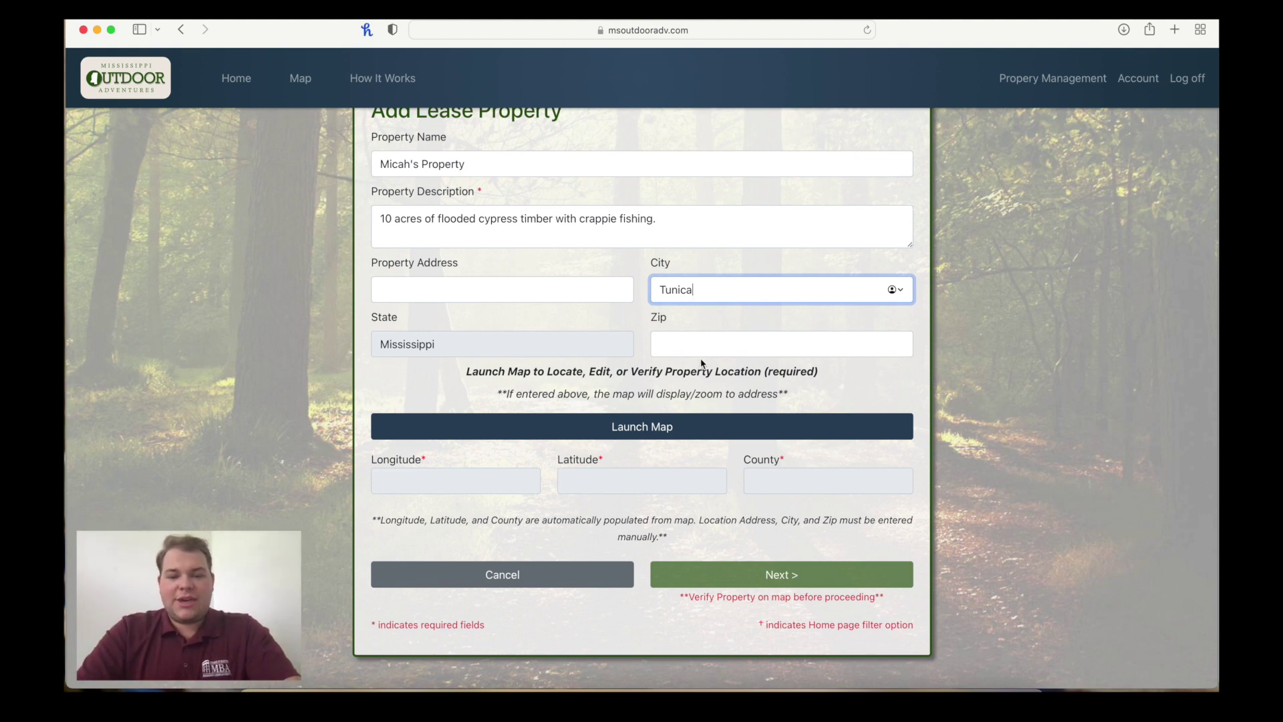
Step: Place the property's location on the map a little northeast of Tunica, Mississippi, and confirm it
scroll(635, 375, "down", 1)
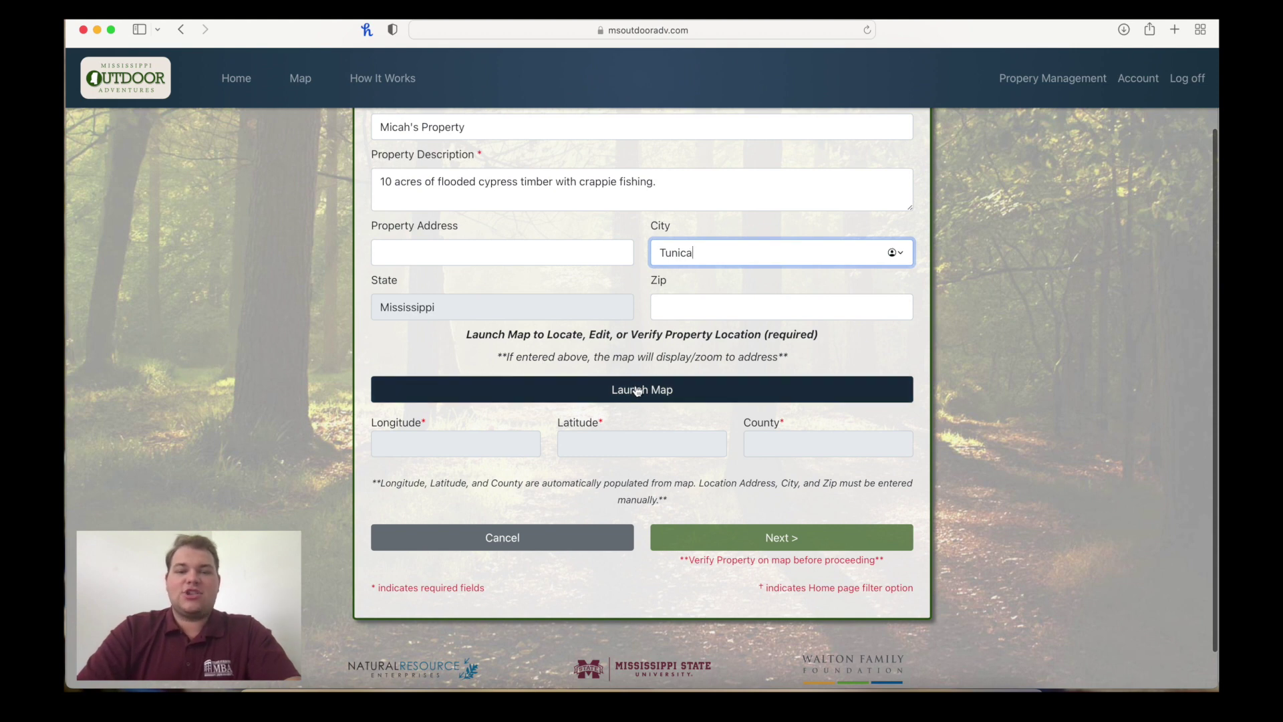
left_click(637, 392)
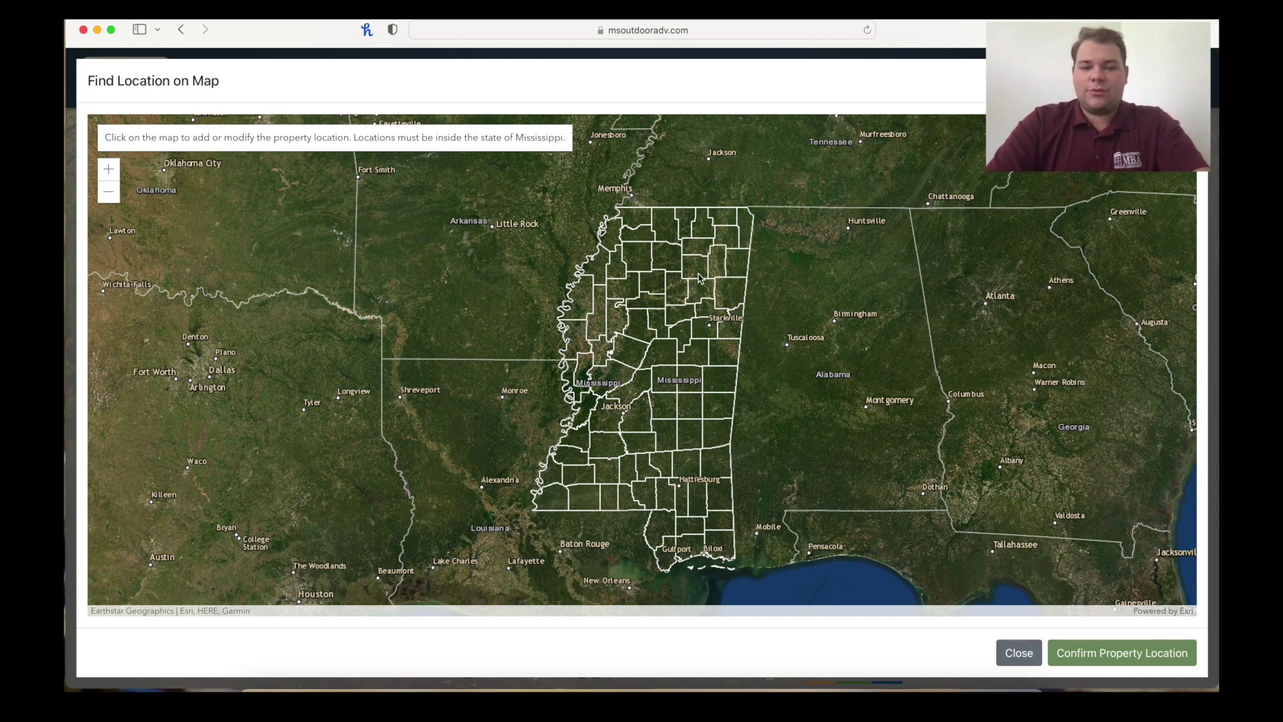
left_click(111, 169)
left_click_drag(609, 171, 590, 301)
left_click(108, 172)
left_click_drag(400, 190, 469, 391)
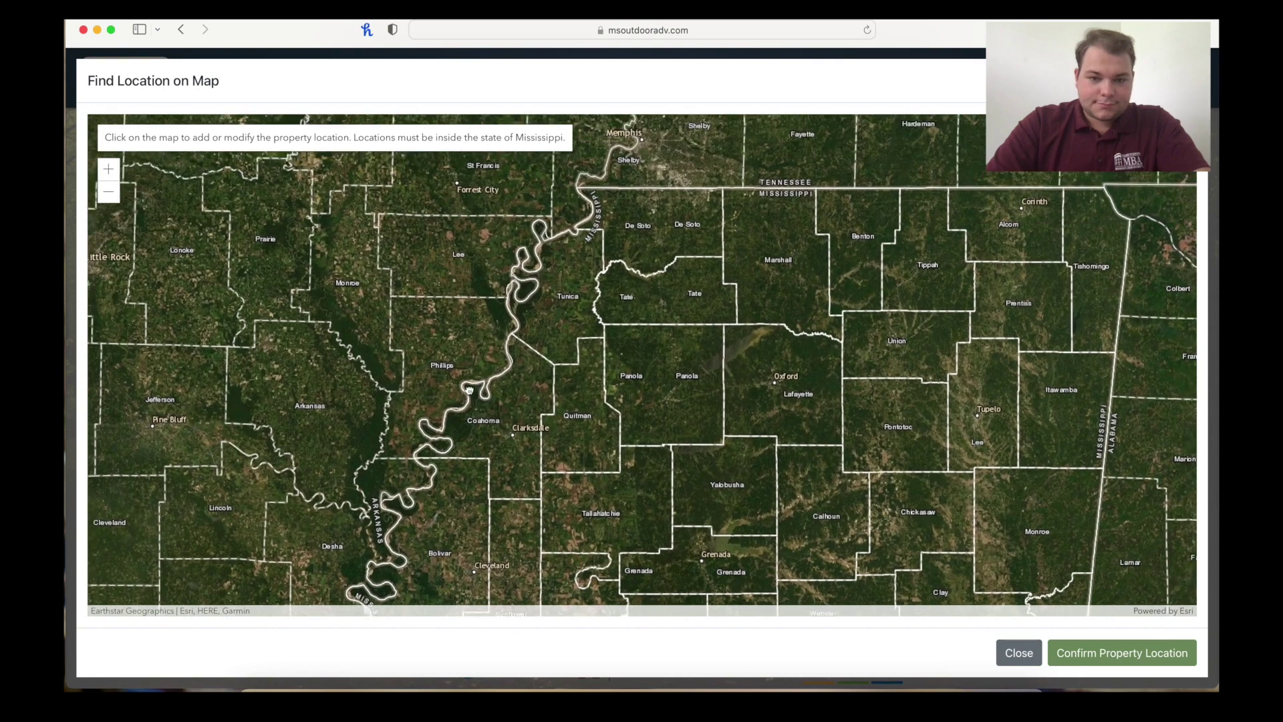
left_click(110, 172)
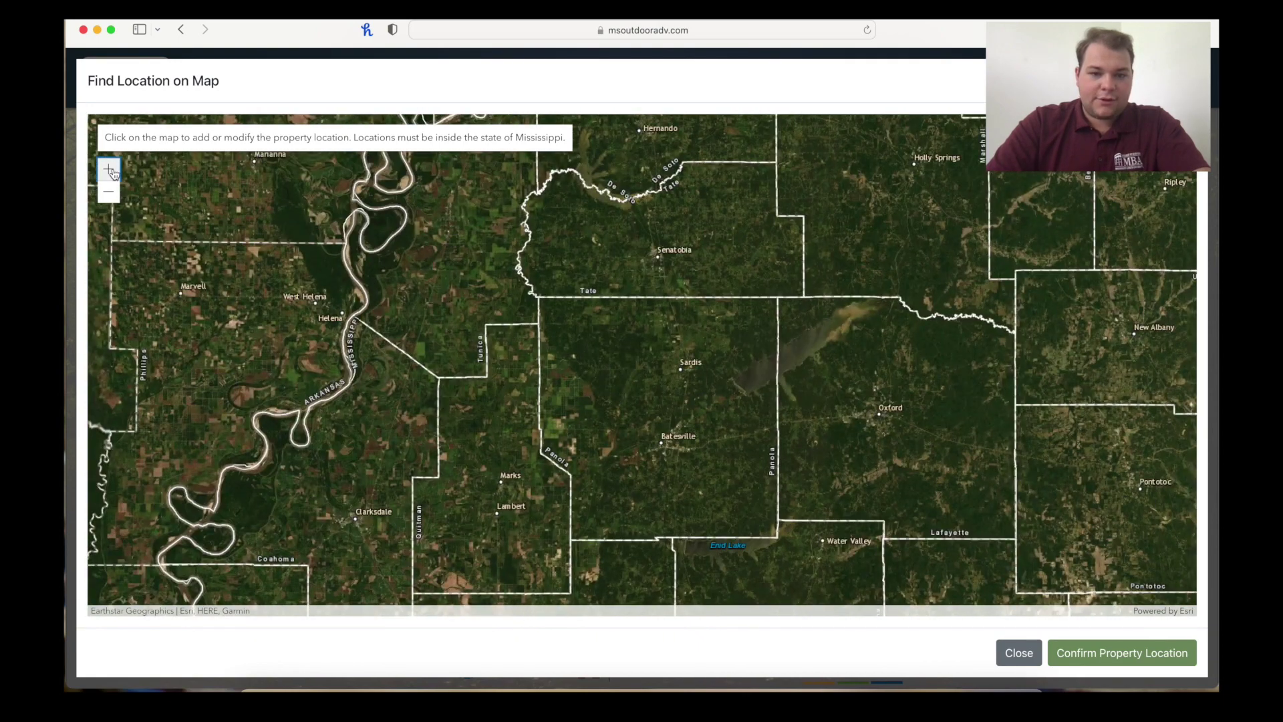
left_click(109, 170)
left_click_drag(299, 179, 450, 366)
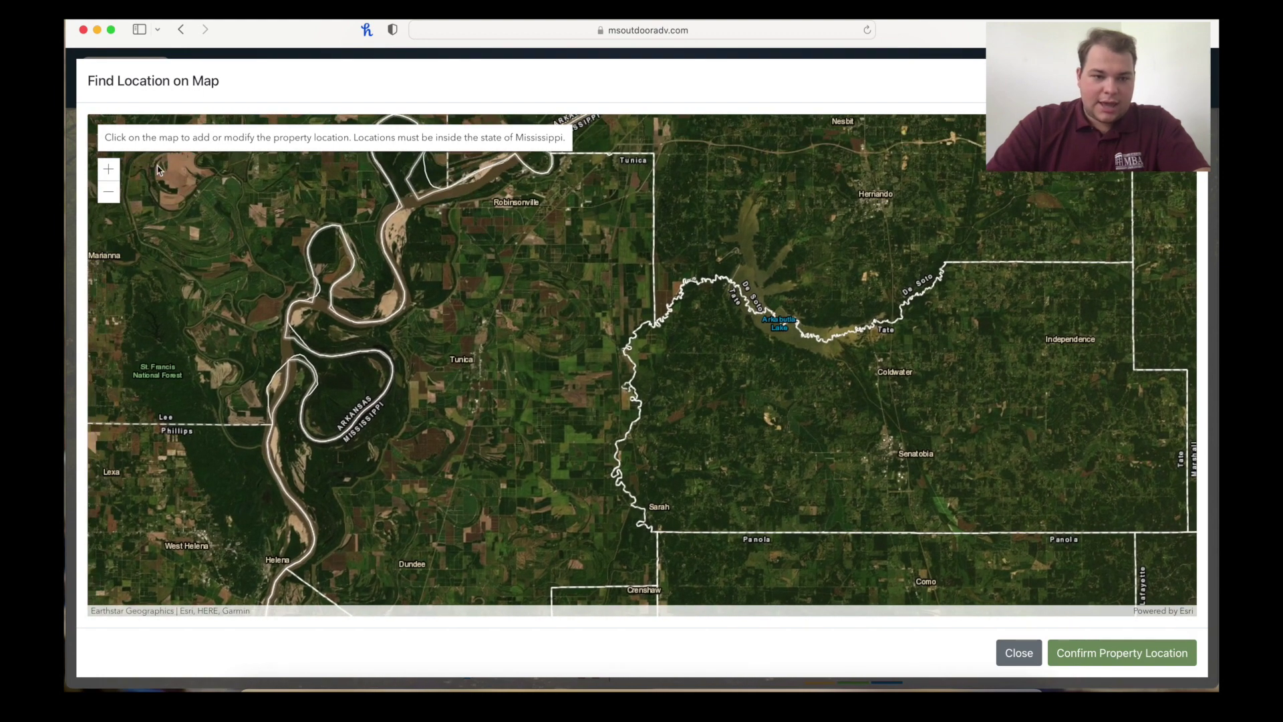
left_click(109, 171)
left_click_drag(282, 271, 495, 186)
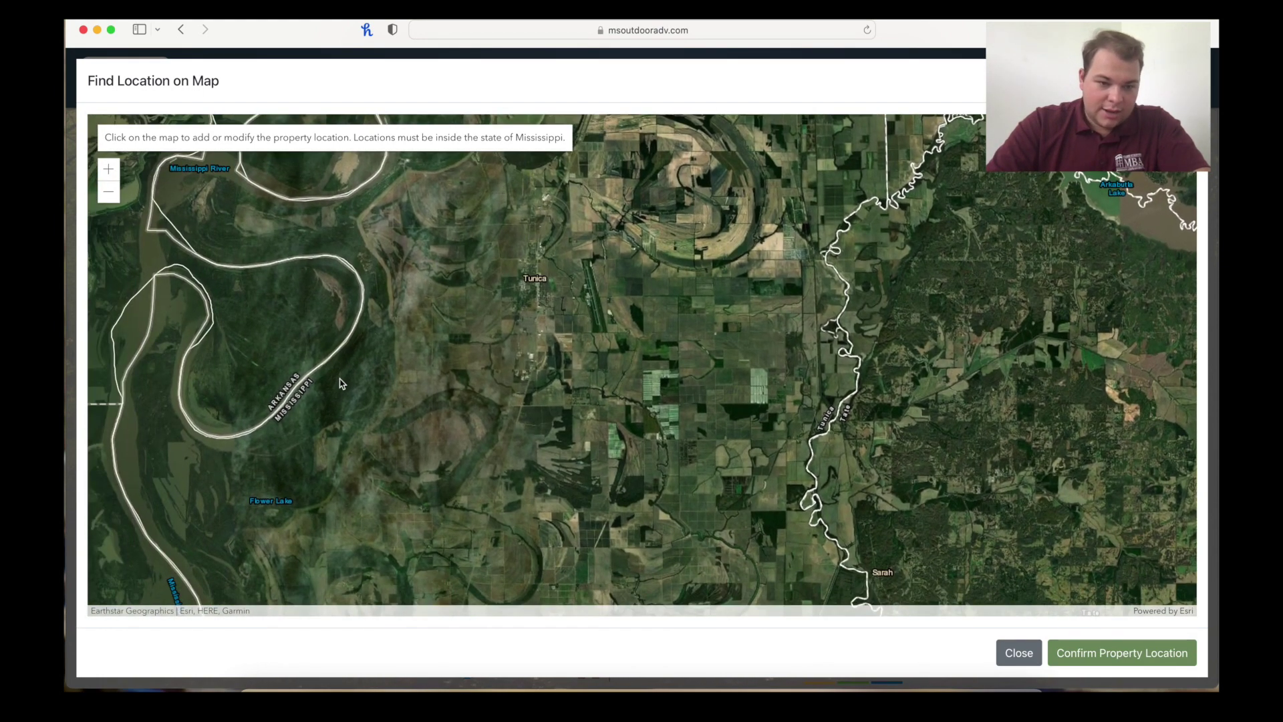
left_click(645, 170)
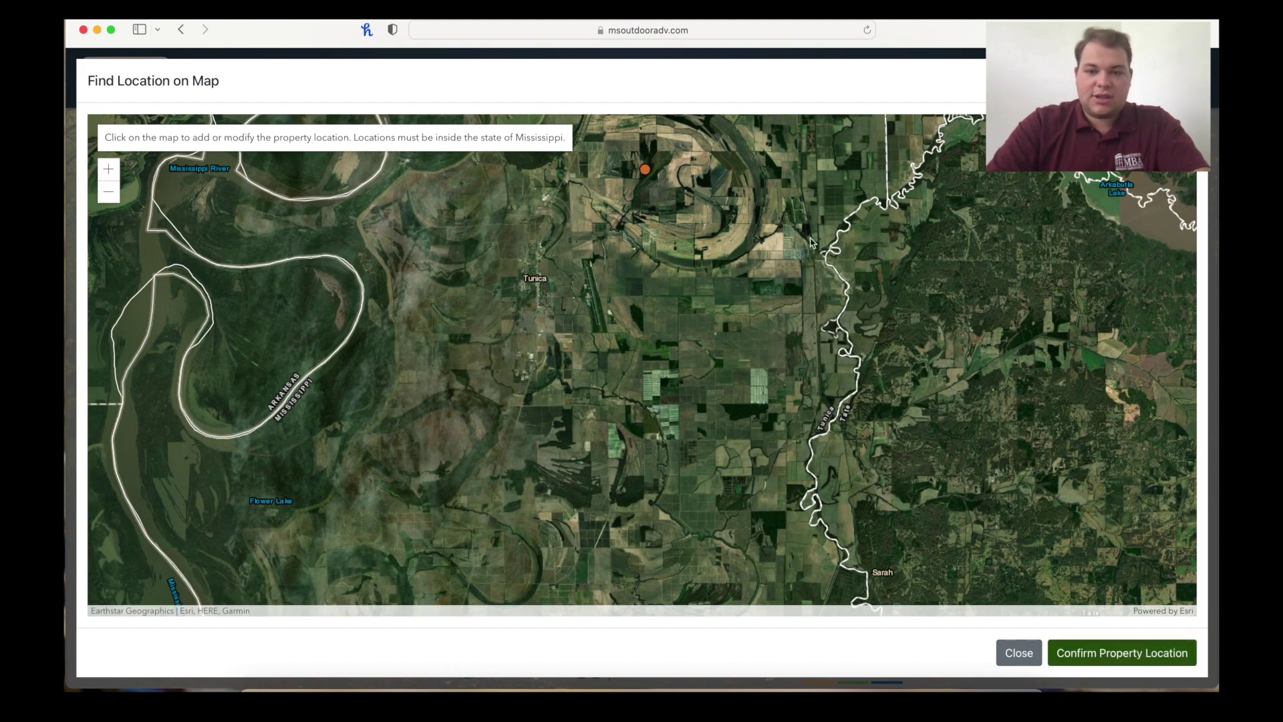
left_click(1098, 655)
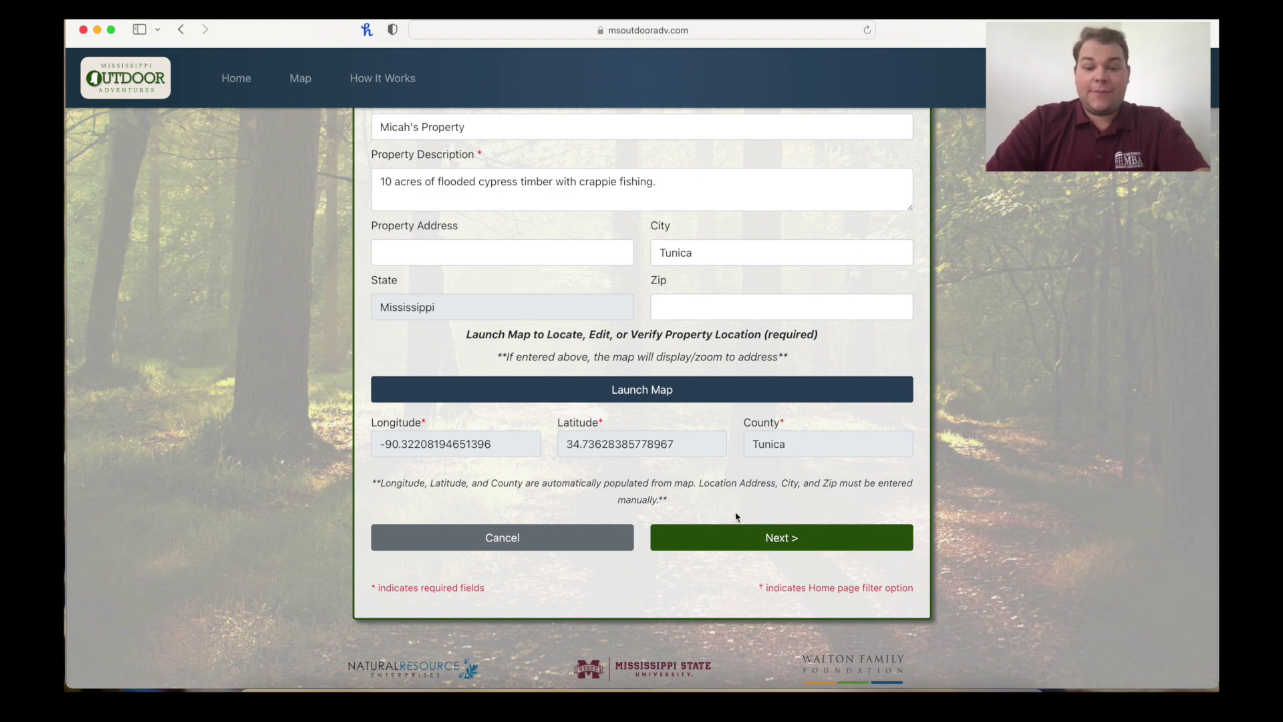
Step: Proceed to the acreage page and set acres owned to 10, acres available to 10 and price per acre to 10
left_click(742, 536)
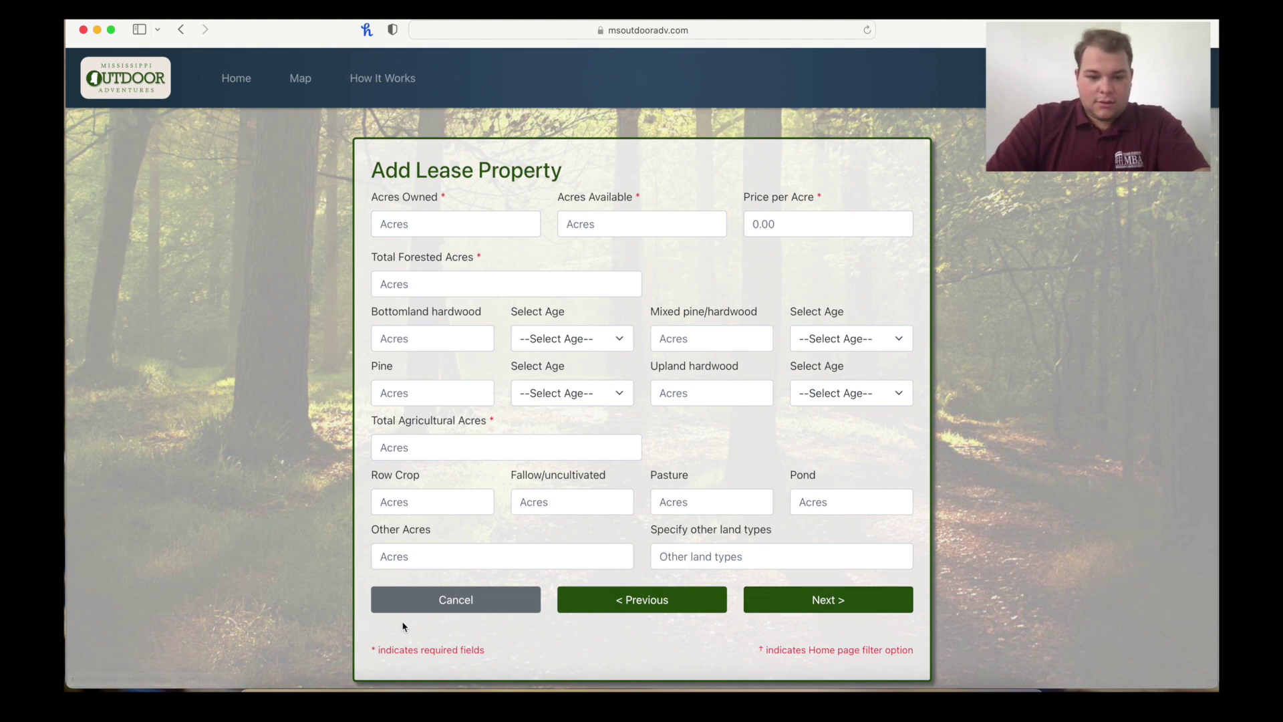
left_click(439, 230)
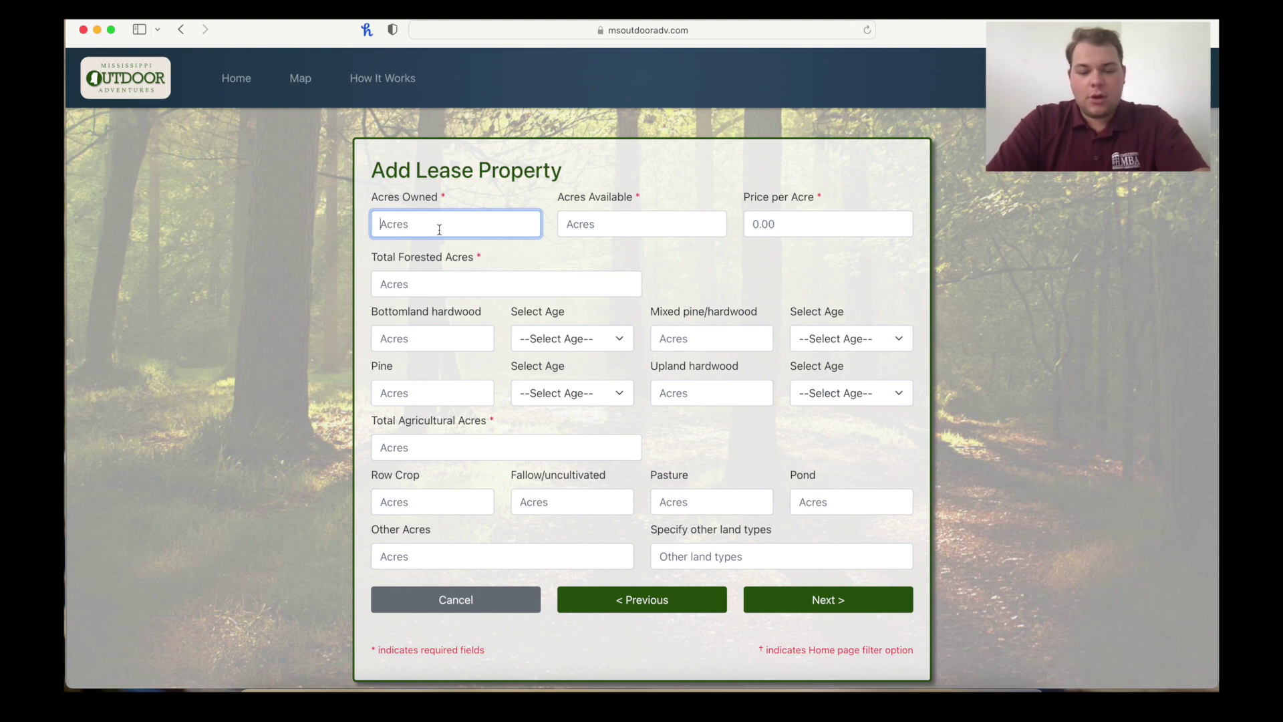
type("10")
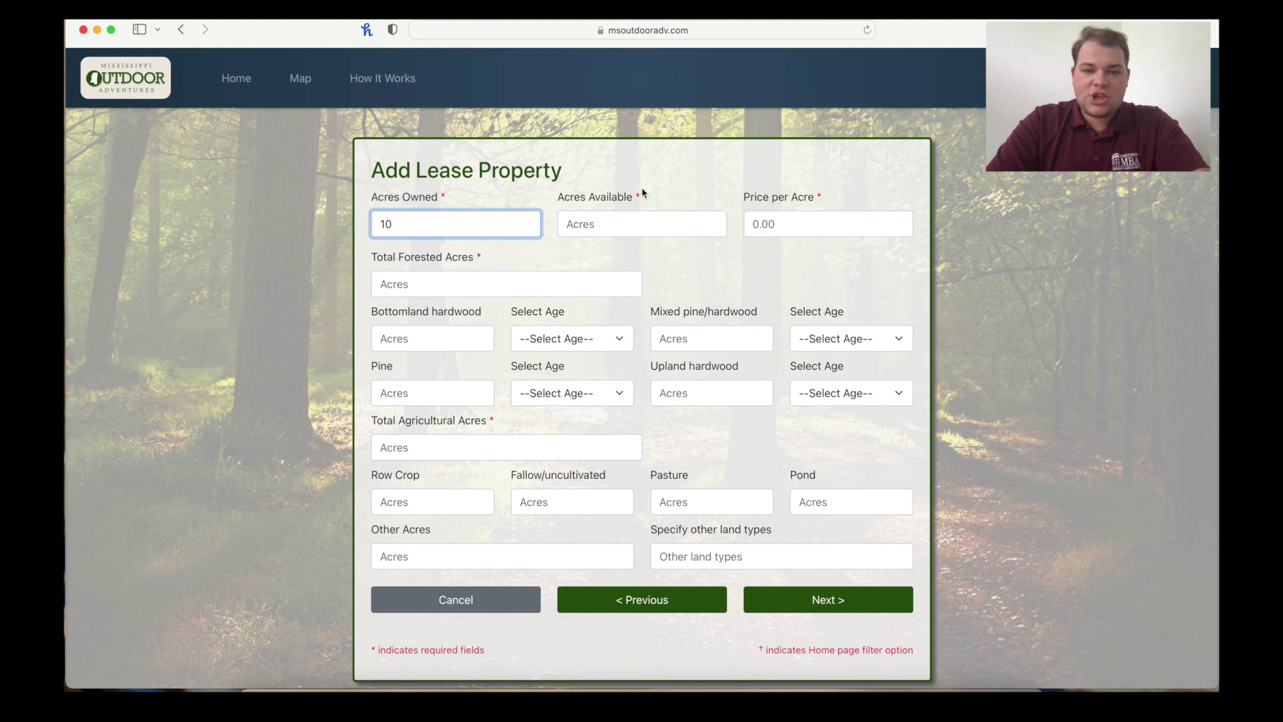
left_click(608, 225)
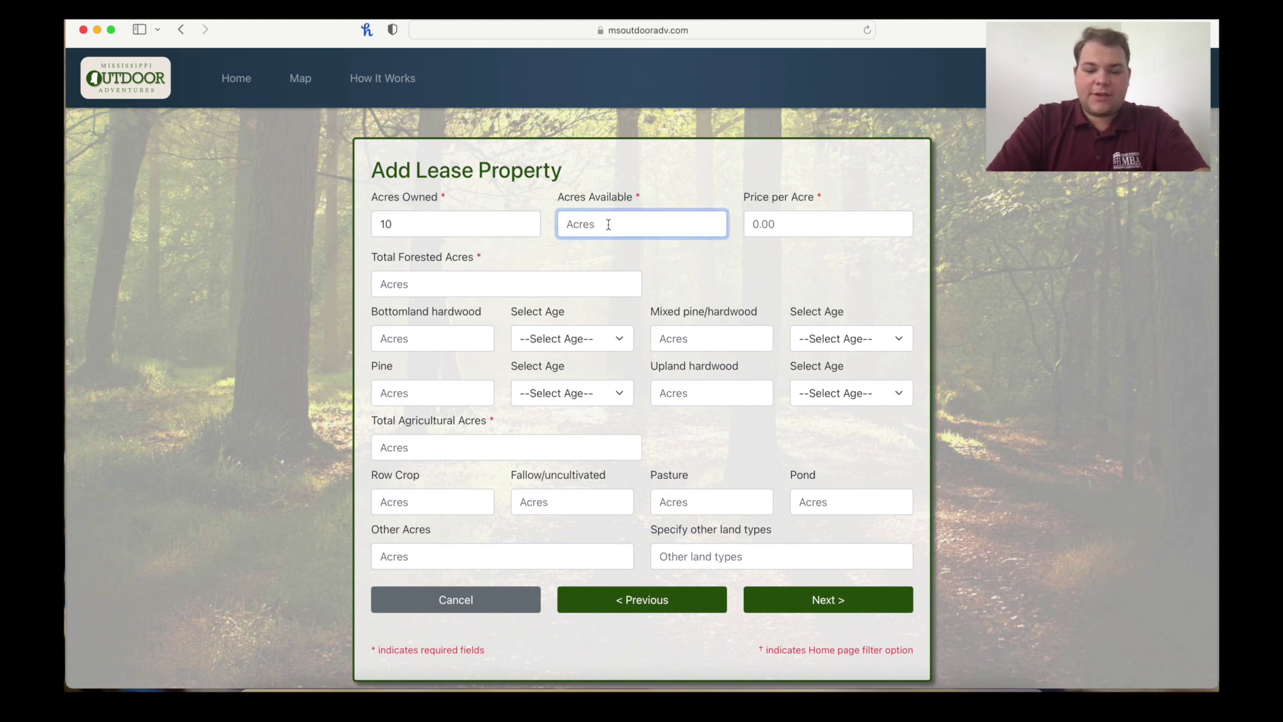
type("10")
left_click(815, 229)
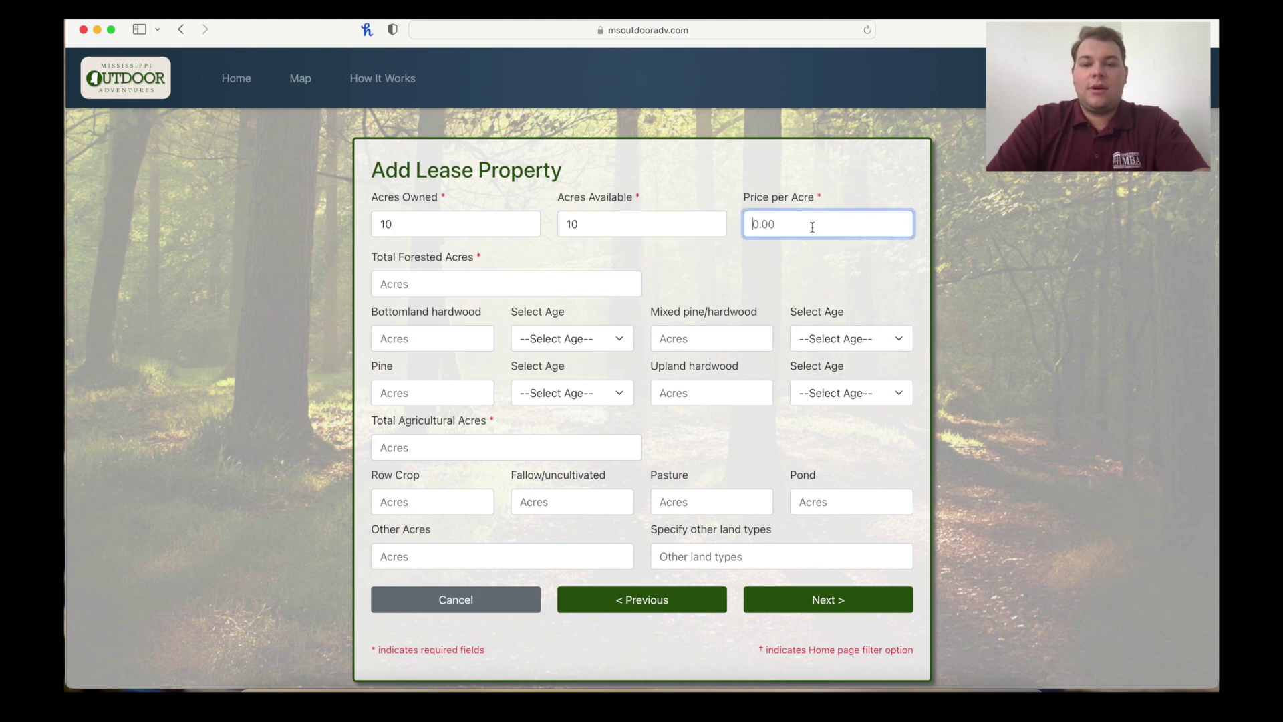
type("1.00")
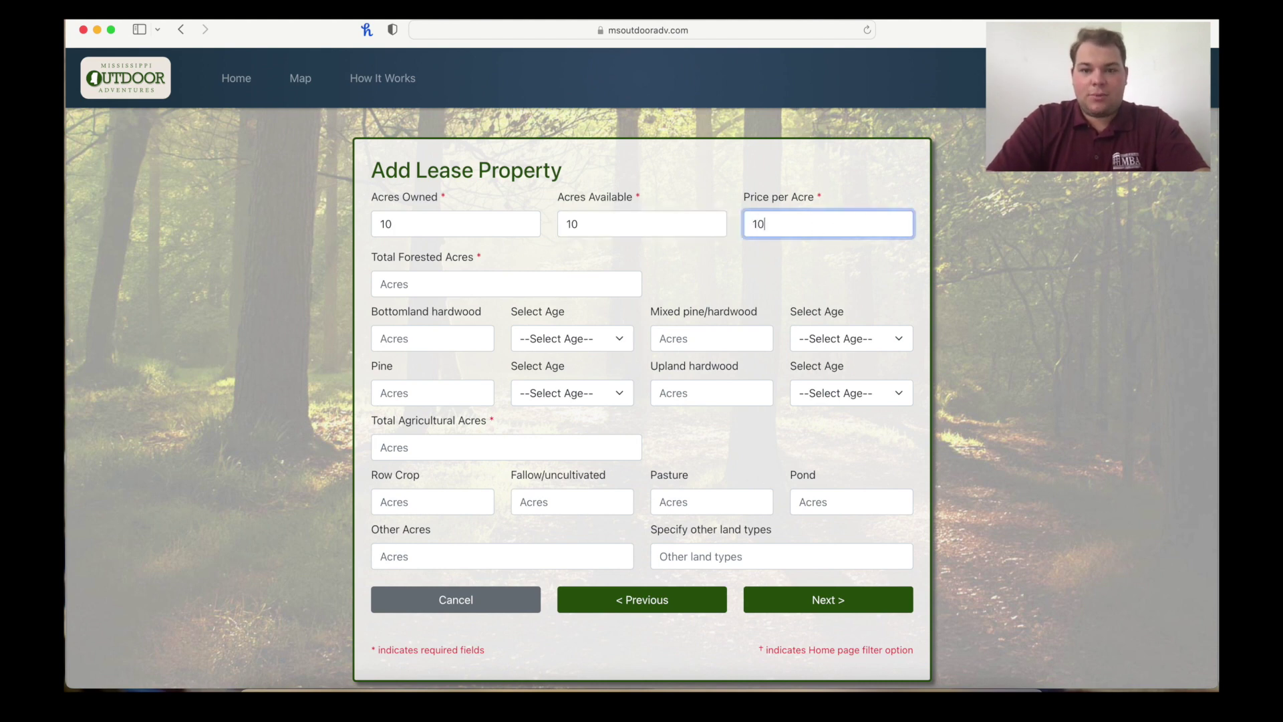
Step: Set the price per acre to 100.00 and the total forested acres to 10
type("00")
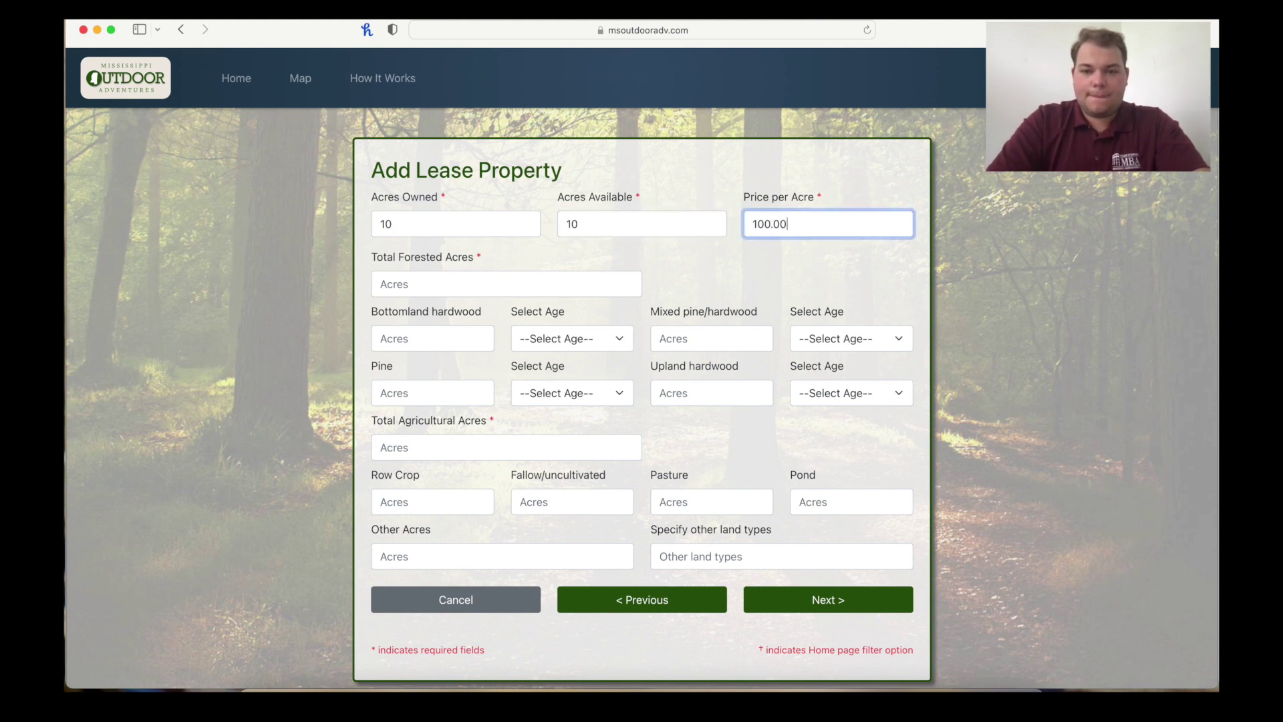
left_click(425, 286)
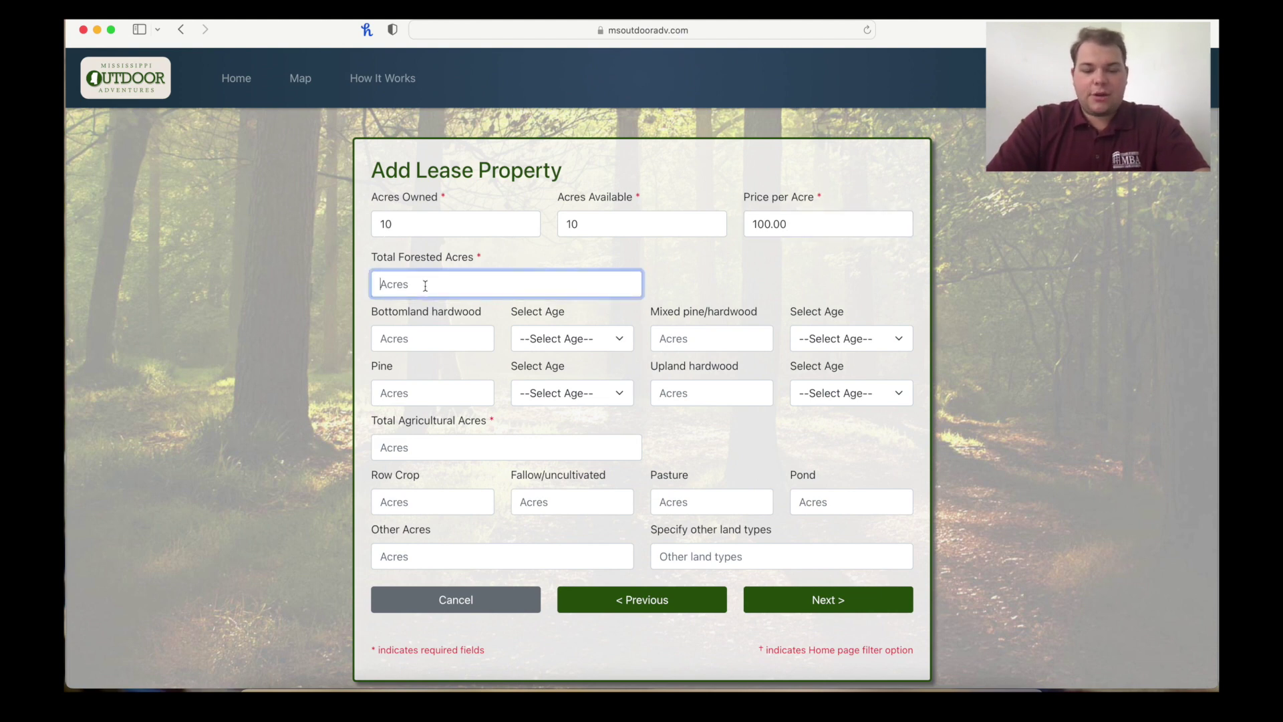
type("10")
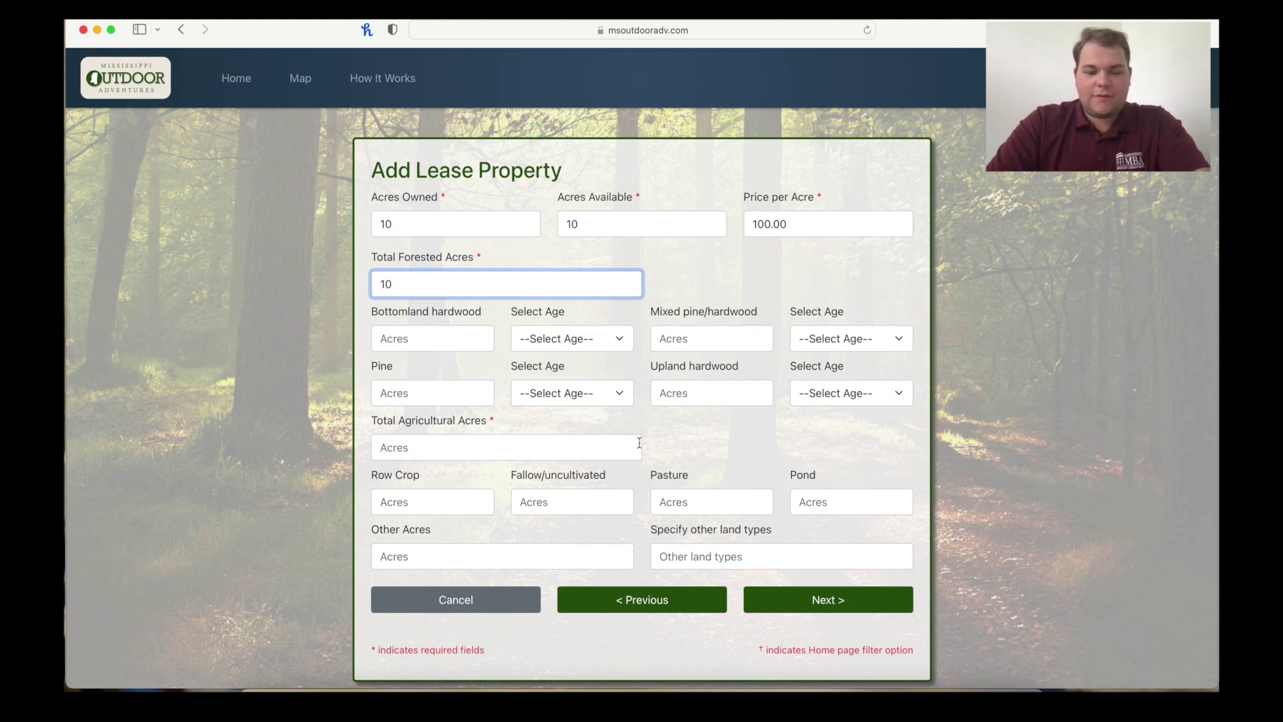
Step: Set the total agricultural acres to 0 and continue to the wildlife and amenities page
scroll(599, 399, "down", 1)
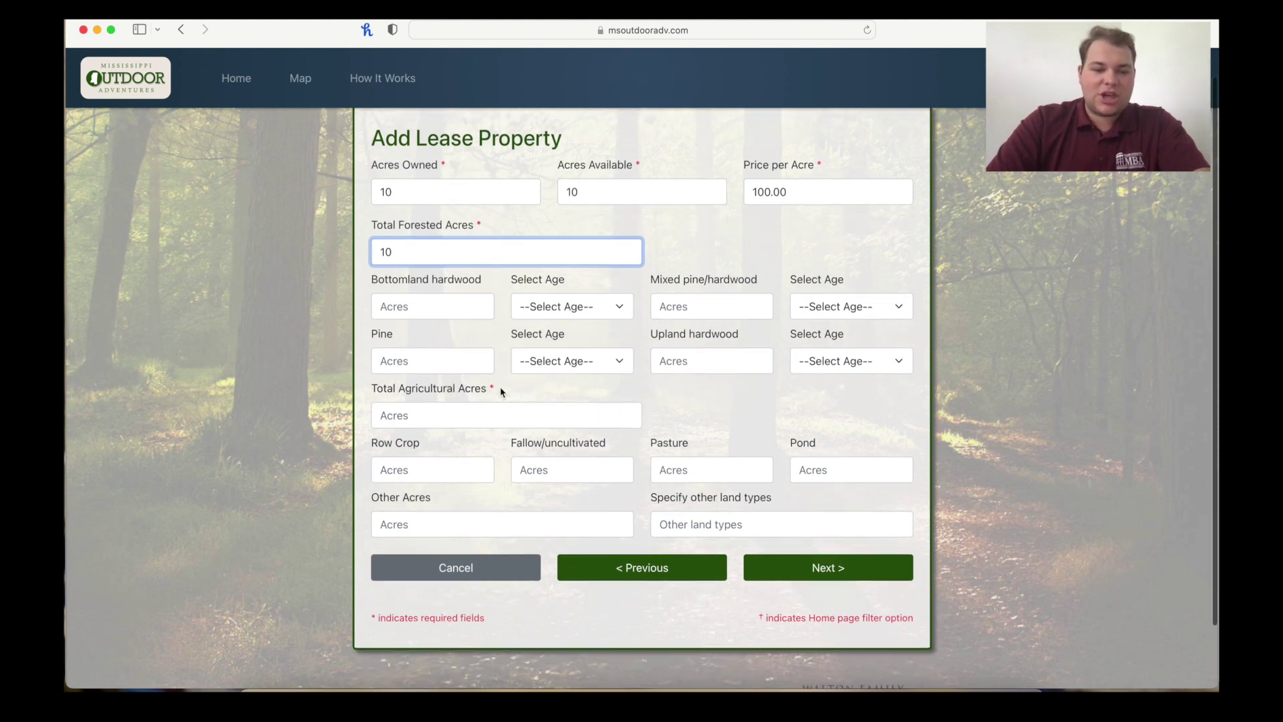
left_click(472, 416)
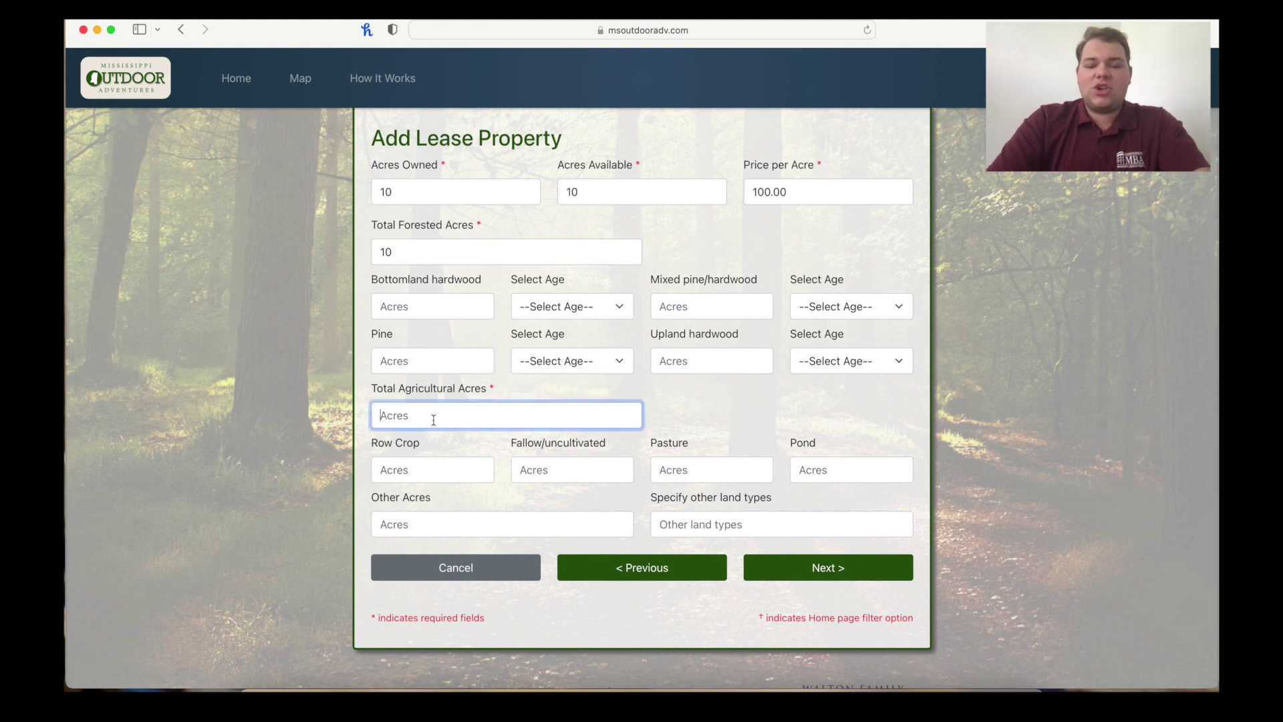
type("0")
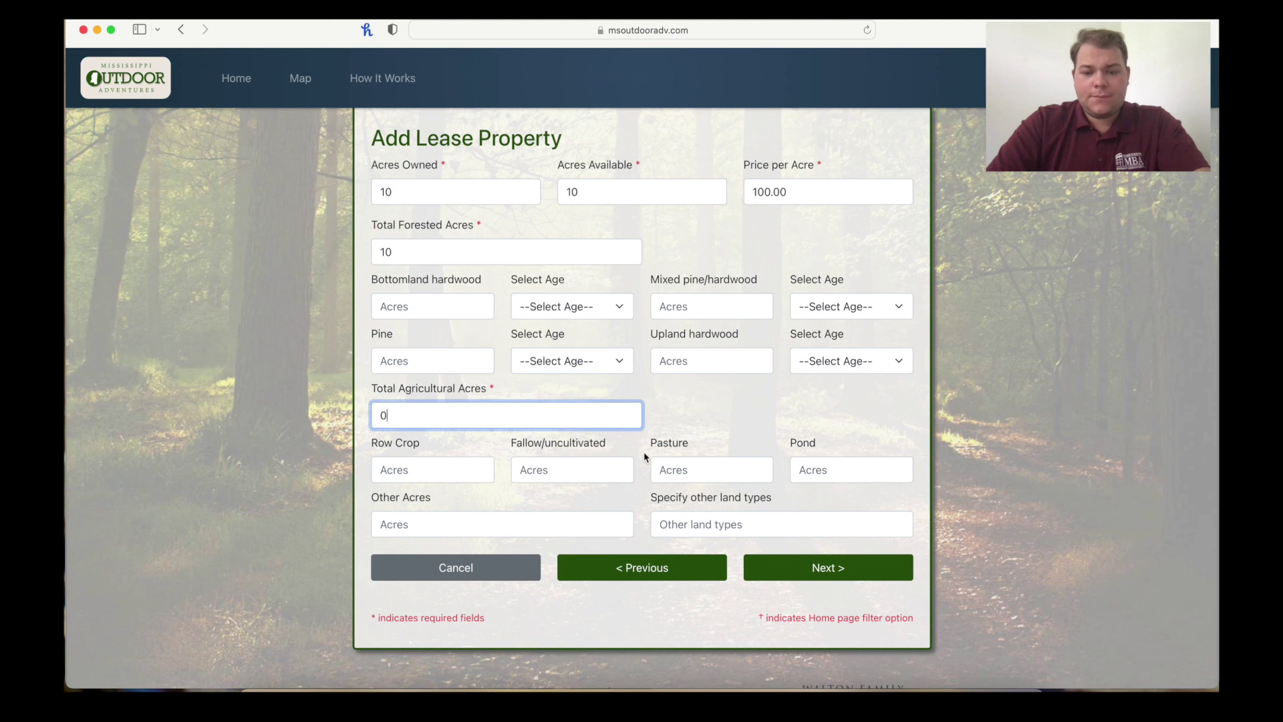
scroll(635, 468, "down", 2)
left_click(796, 509)
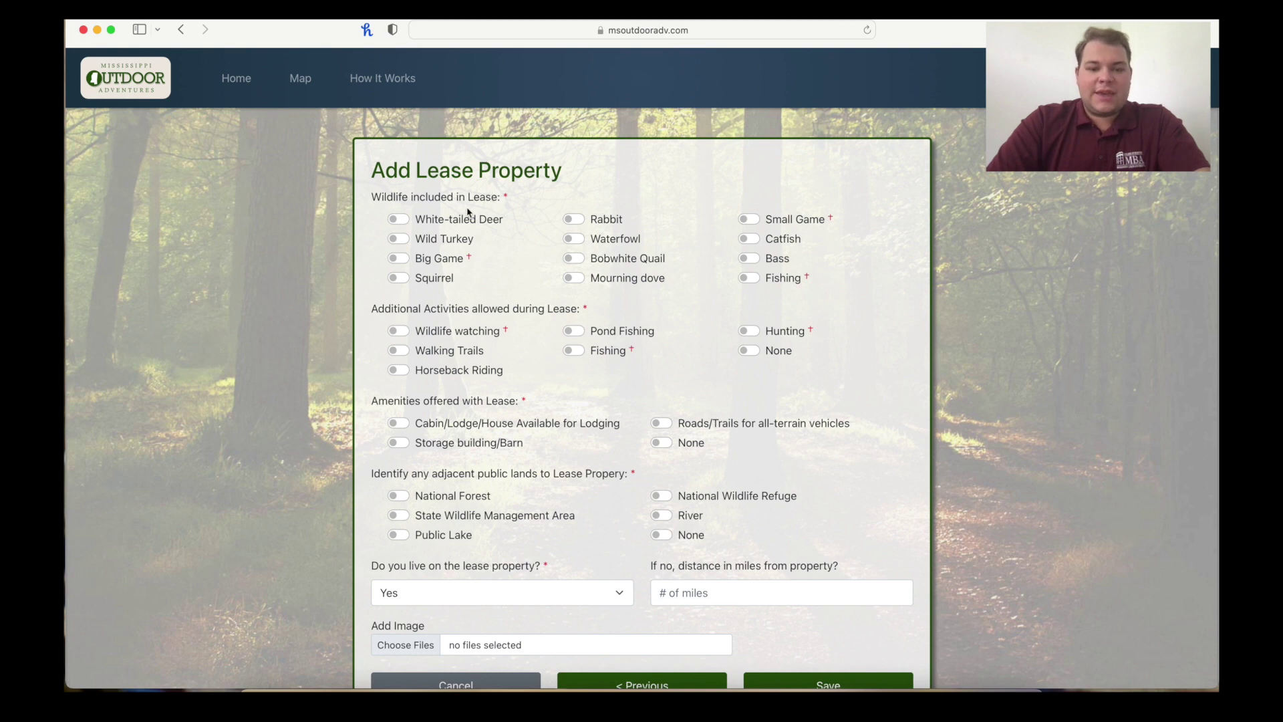
Step: Include Fishing as the lease's wildlife and allow Wildlife watching, Pond Fishing and Fishing as additional activities
left_click(775, 278)
scroll(641, 222, "down", 3)
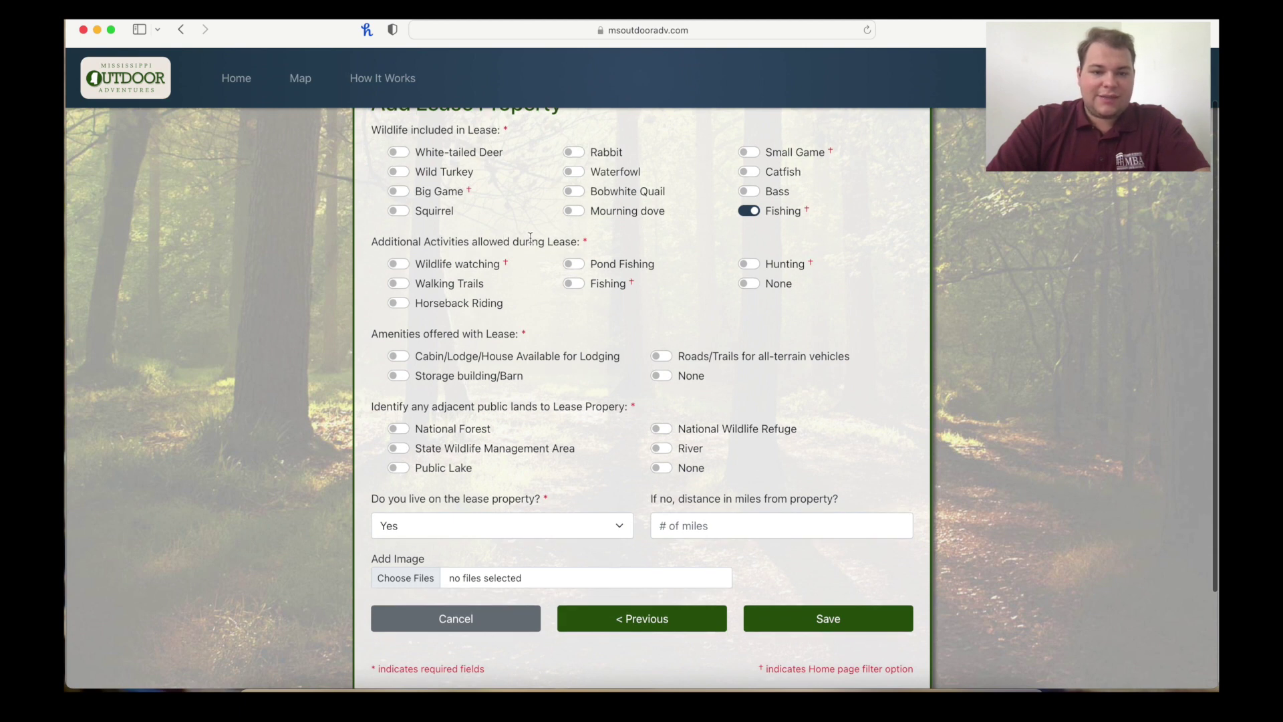
left_click(467, 265)
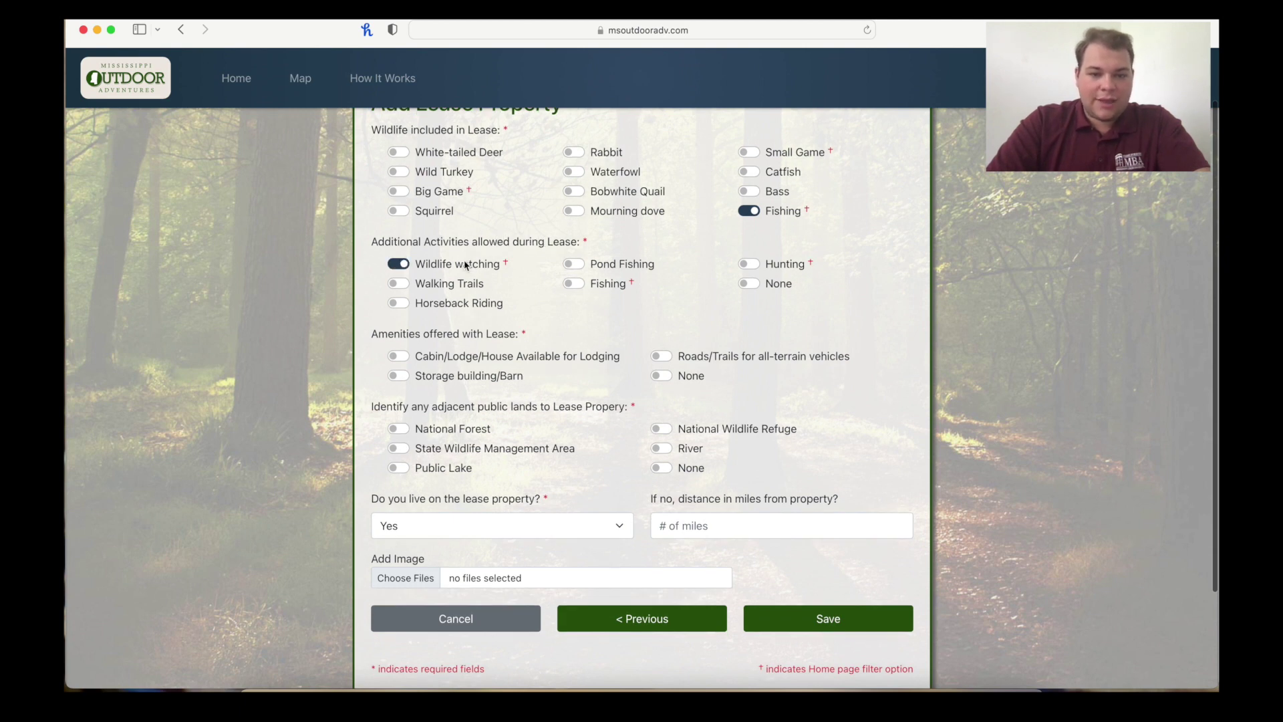
left_click(626, 268)
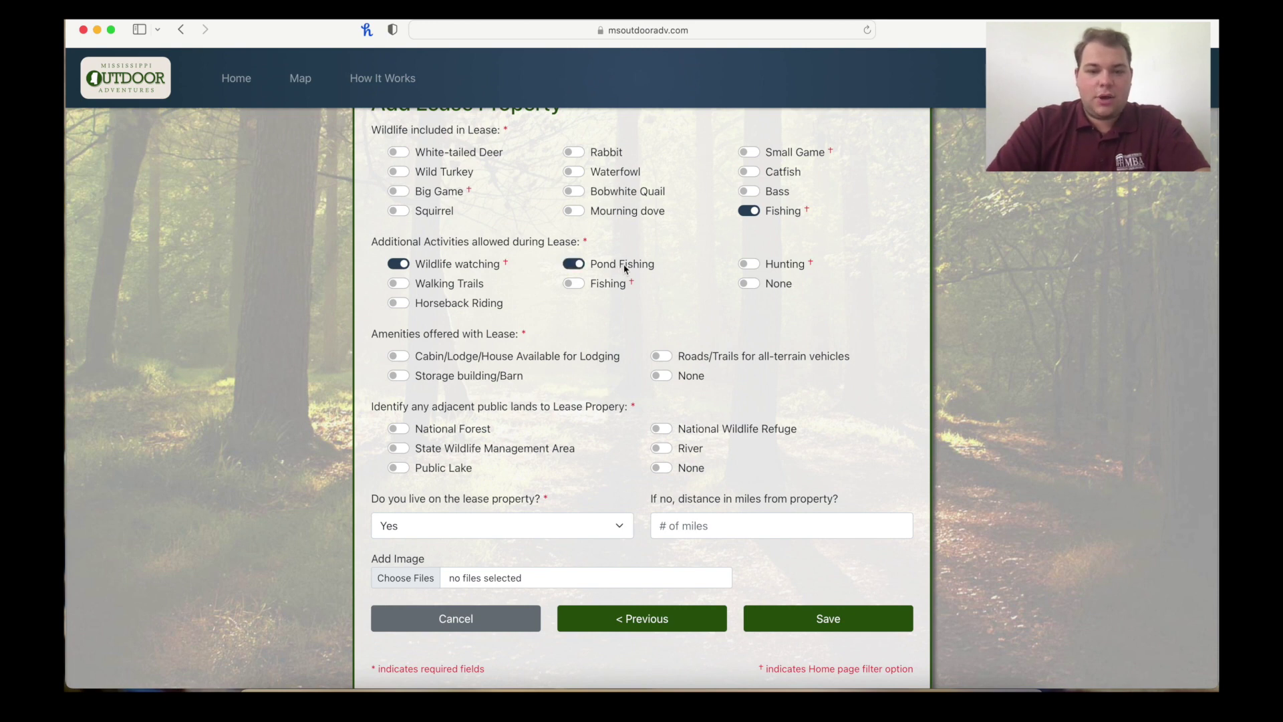
left_click(611, 289)
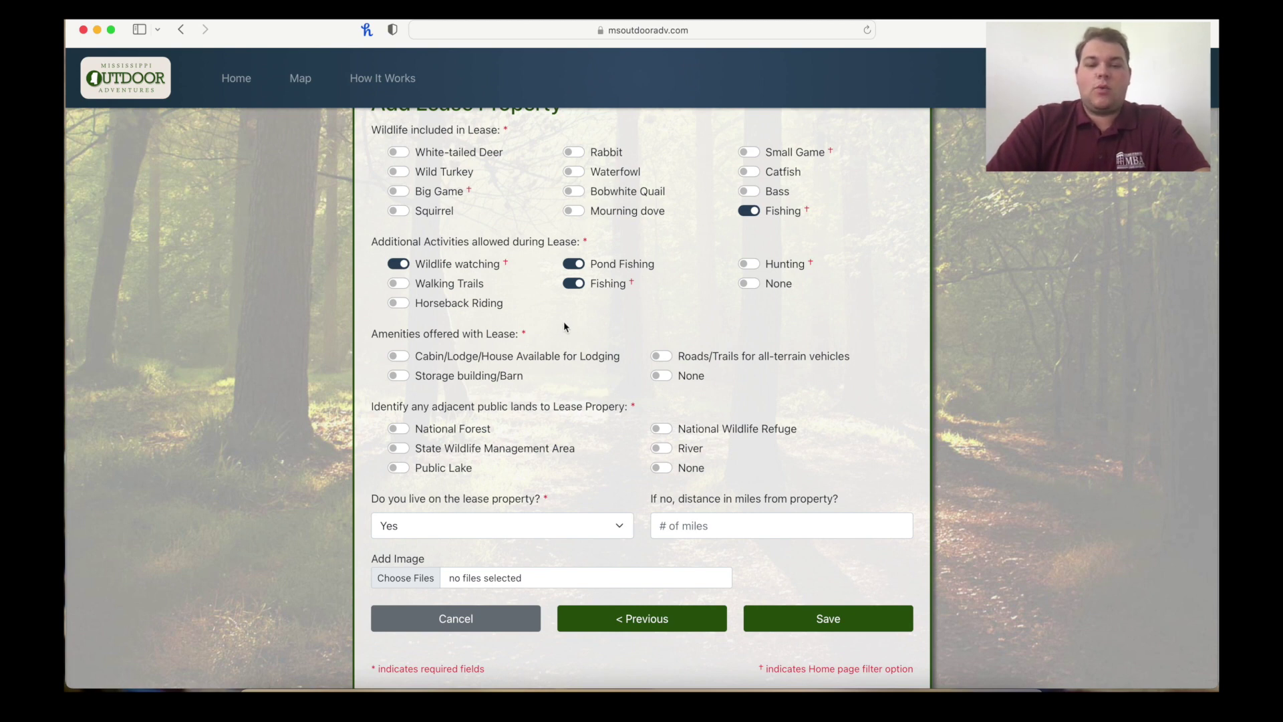
Step: Offer the Cabin/Lodge/House amenity and mark National Wildlife Refuge and River as adjacent public lands
scroll(560, 326, "down", 1)
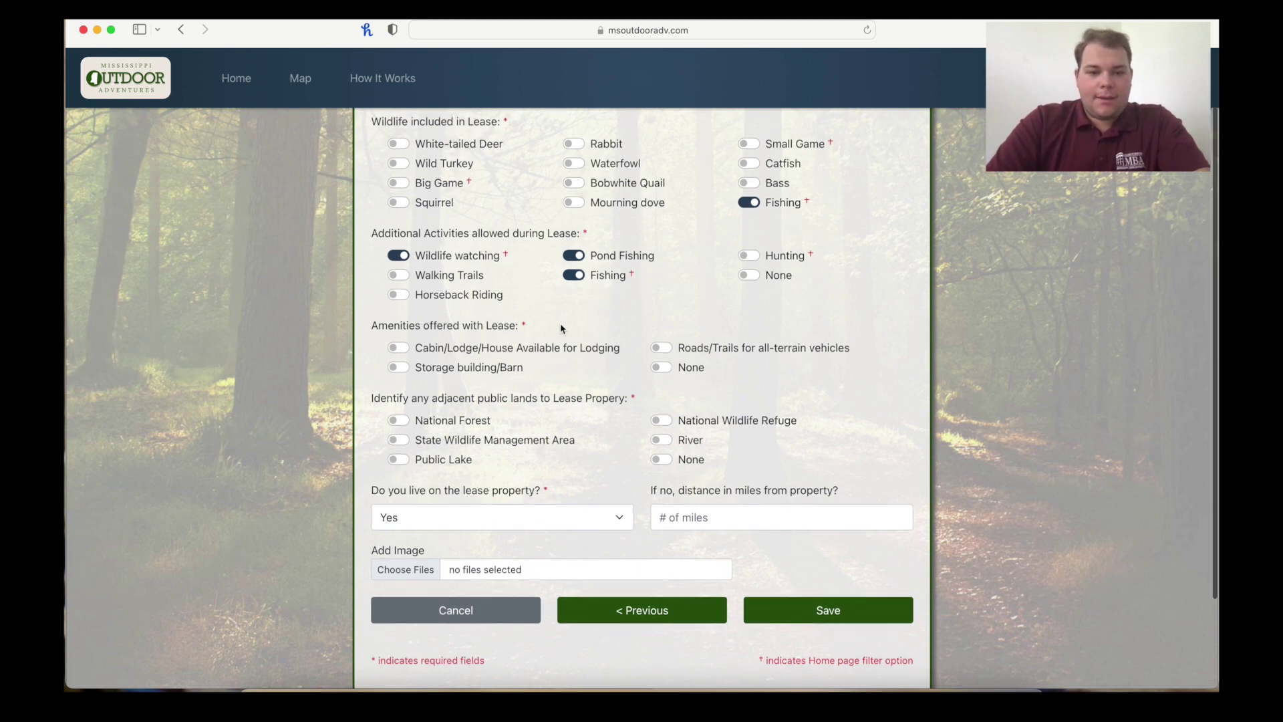
left_click(472, 342)
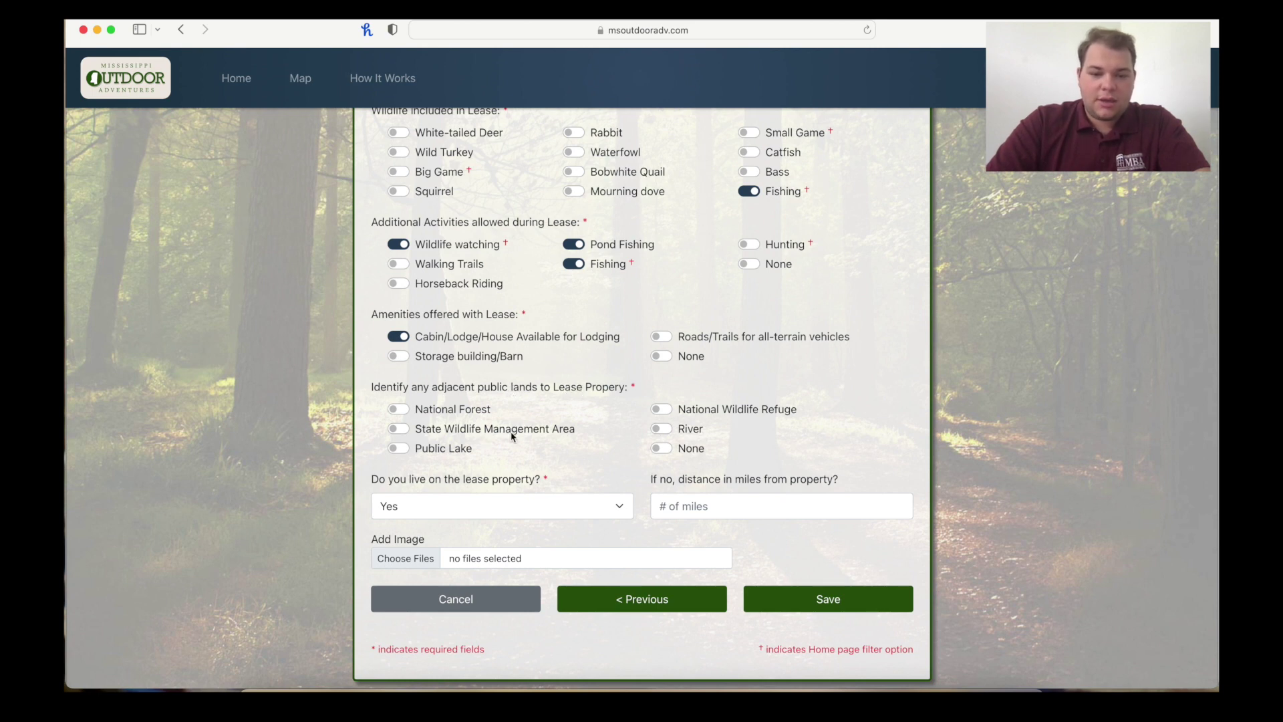
left_click(703, 412)
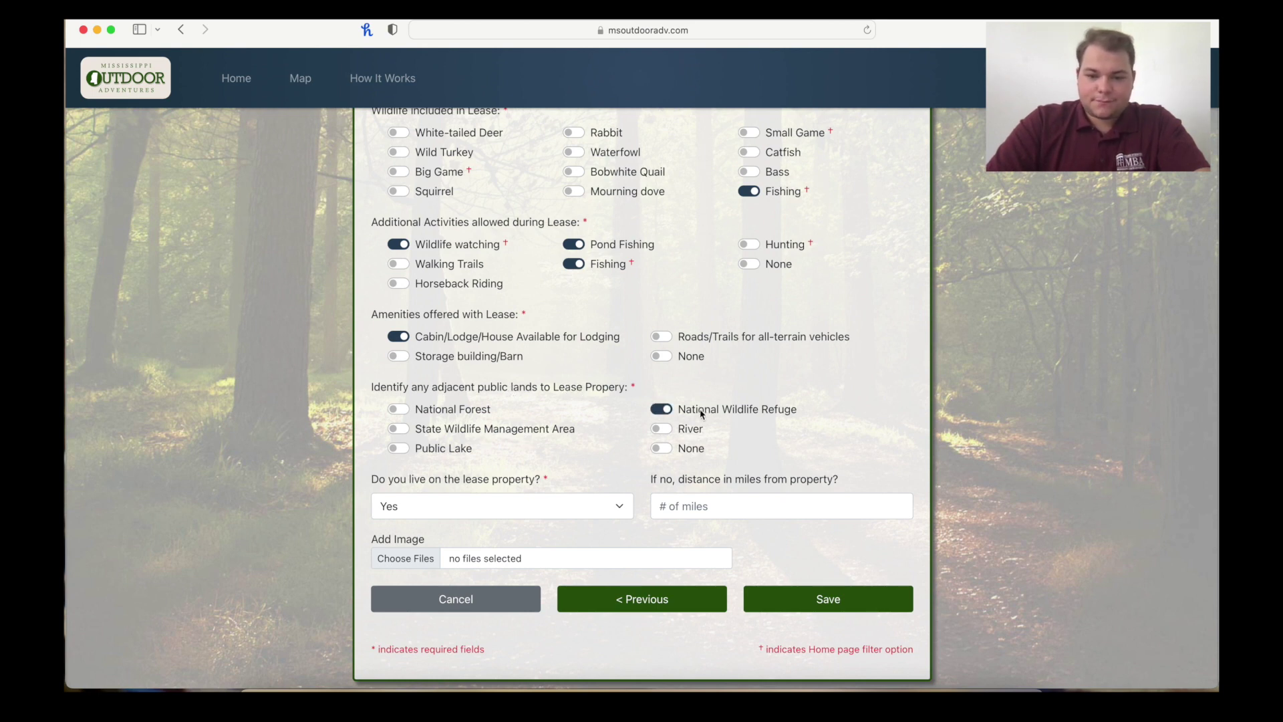
left_click(692, 429)
Step: Answer No to living on the lease property
scroll(508, 440, "down", 2)
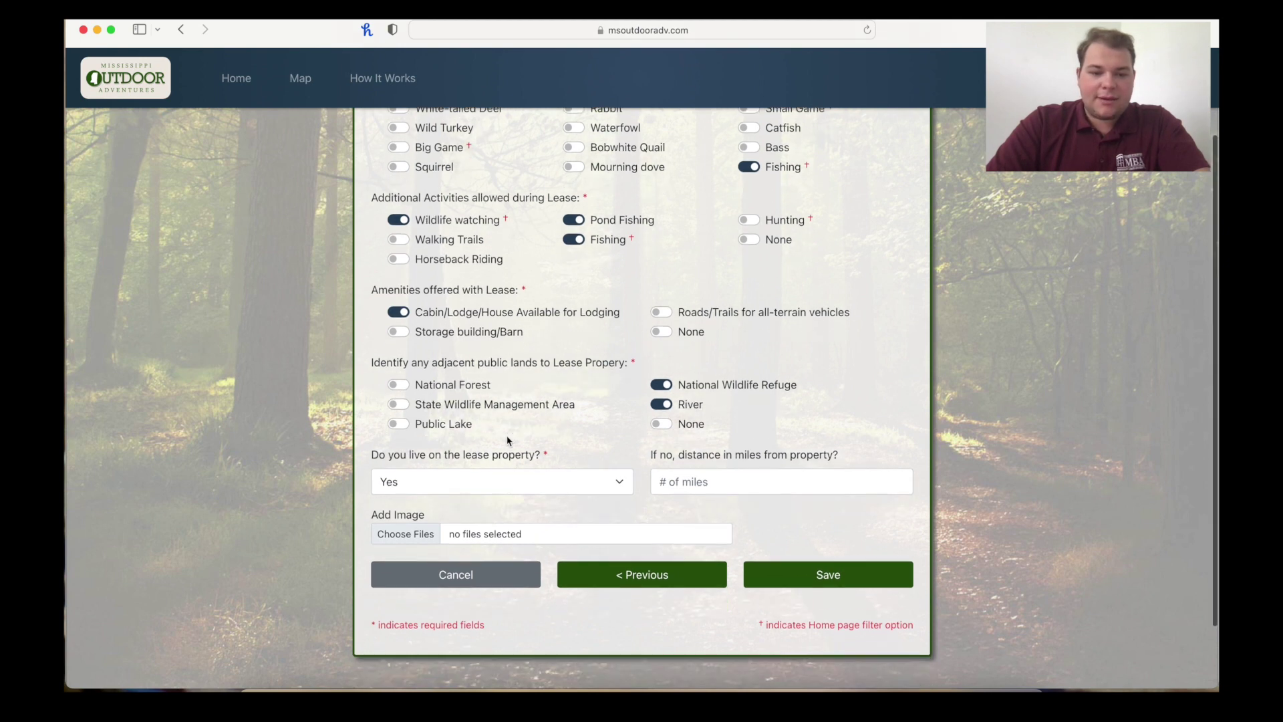
left_click(553, 464)
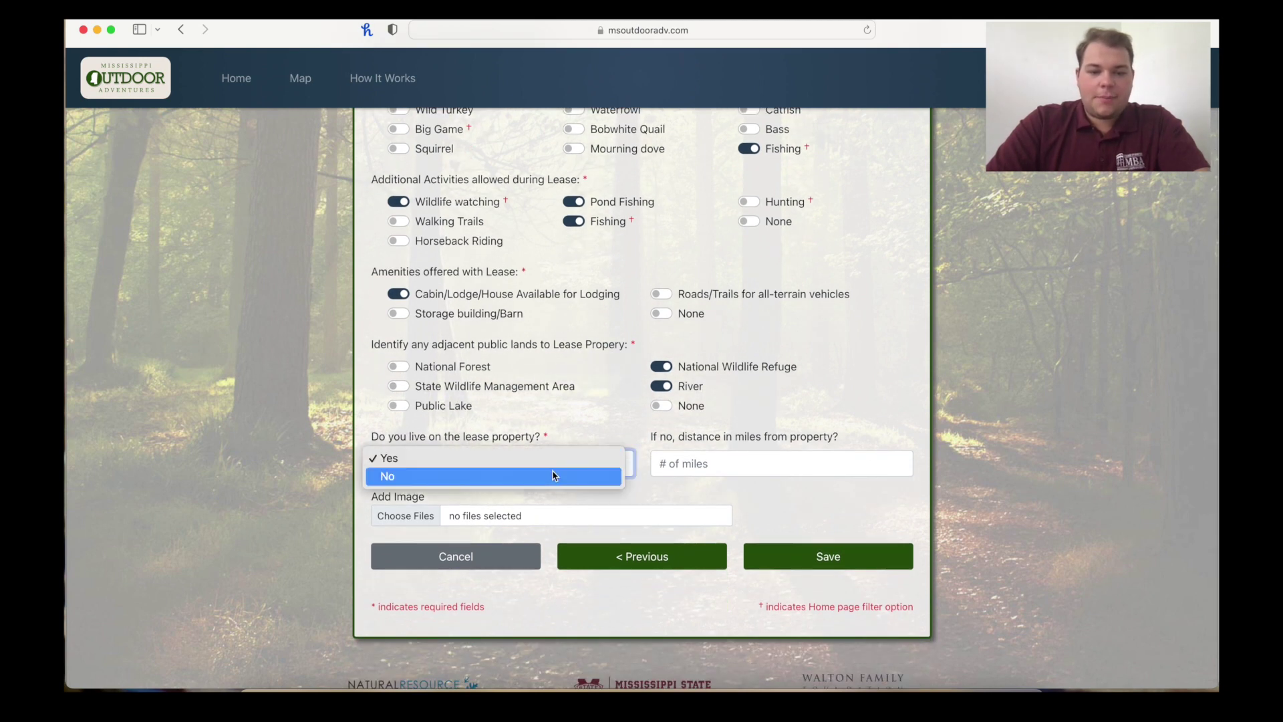
left_click(553, 475)
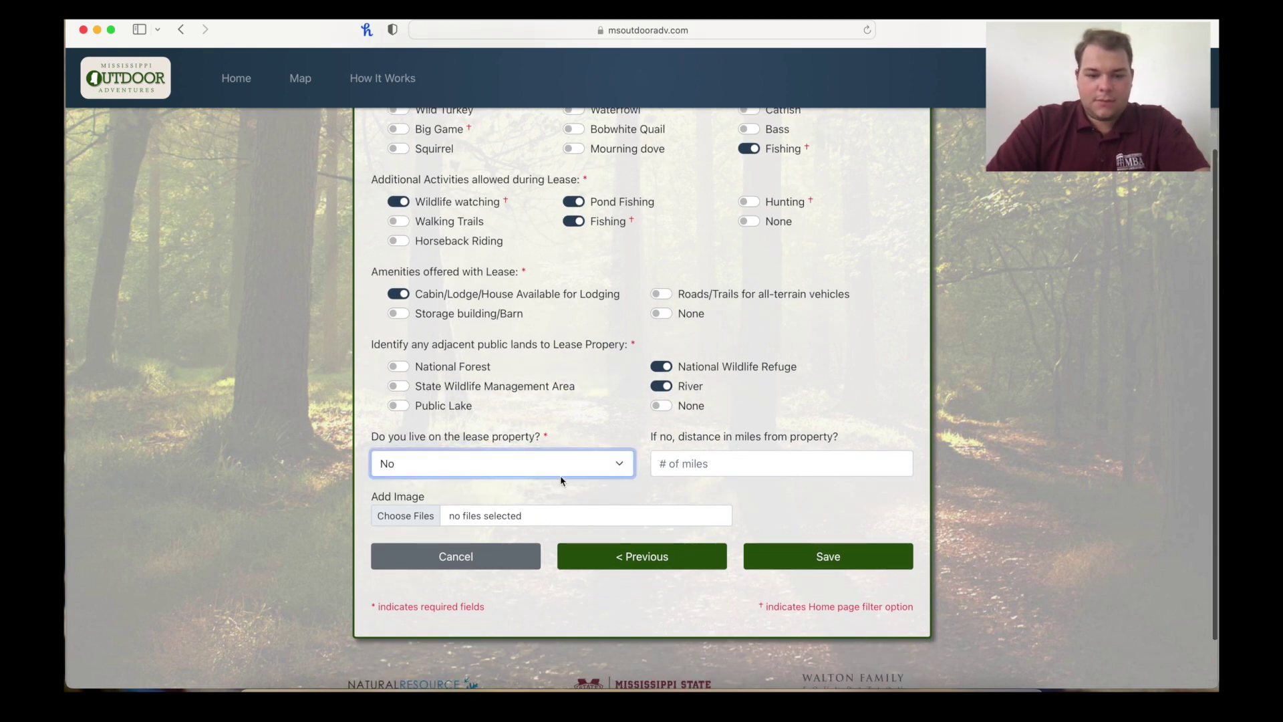
Step: Attach the image file mississippi.png to the lease property, leaving the distance in miles blank
scroll(560, 476, "down", 1)
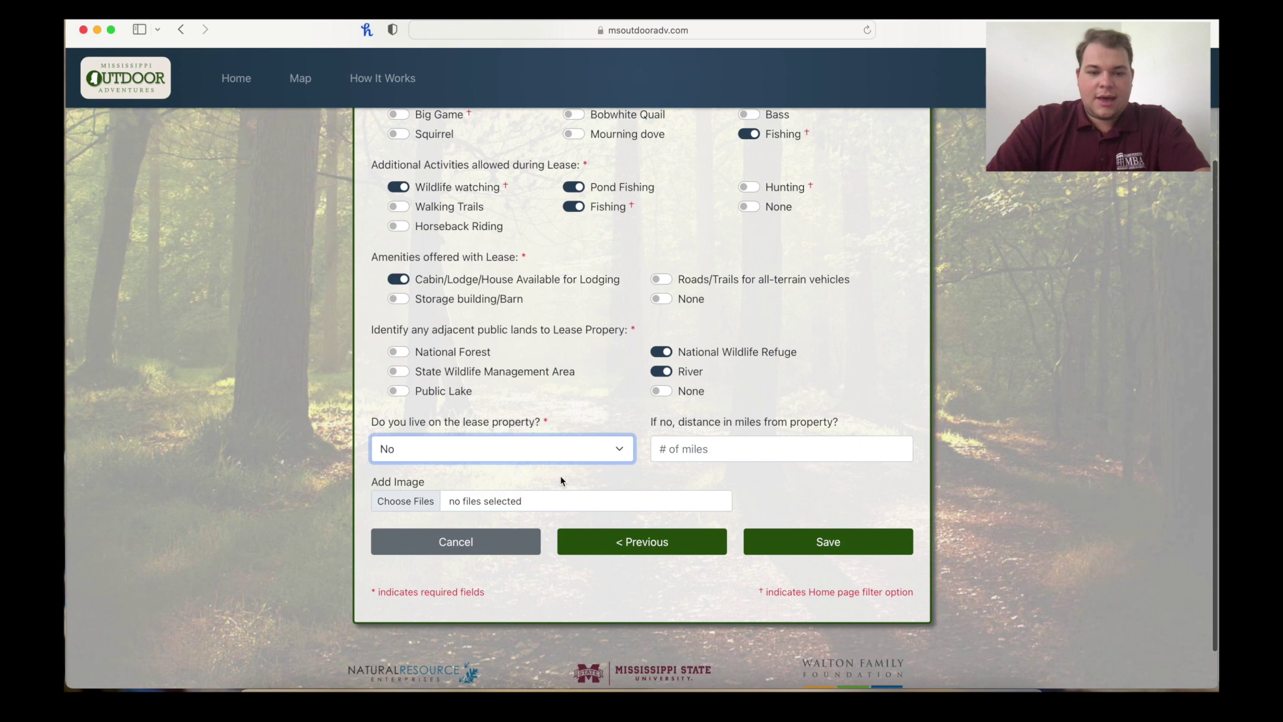
left_click(425, 501)
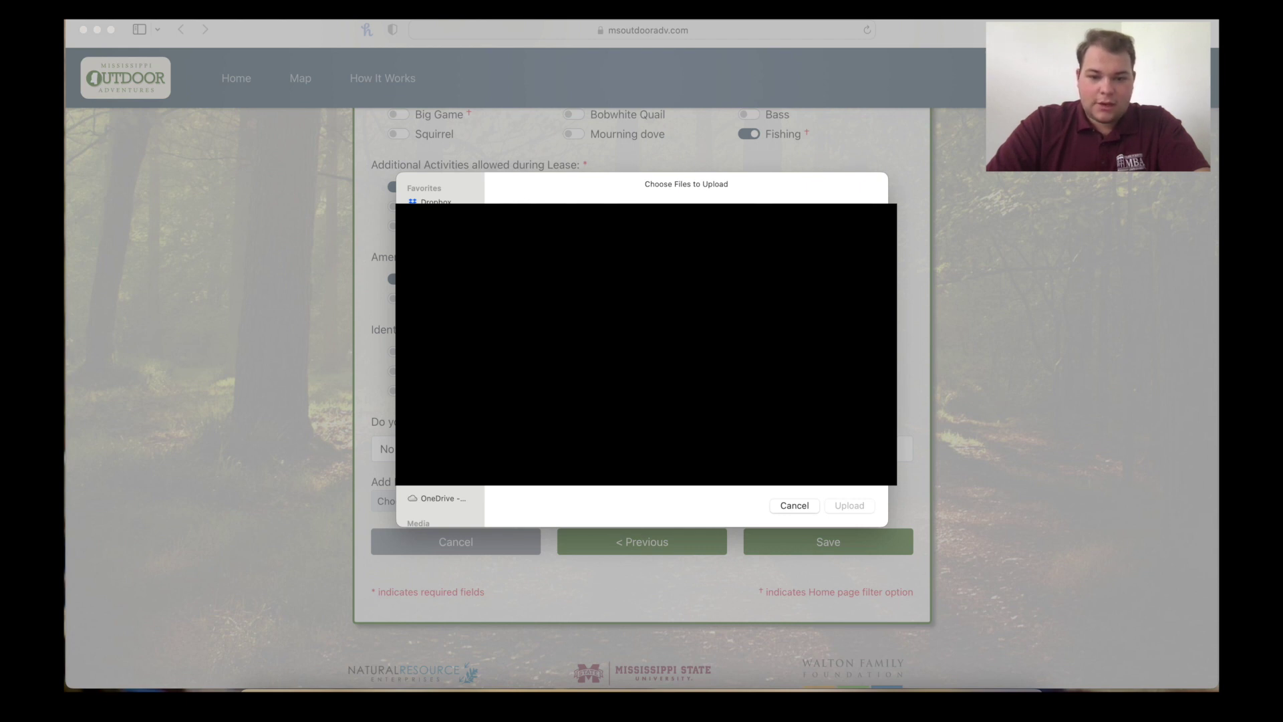
left_click(668, 320)
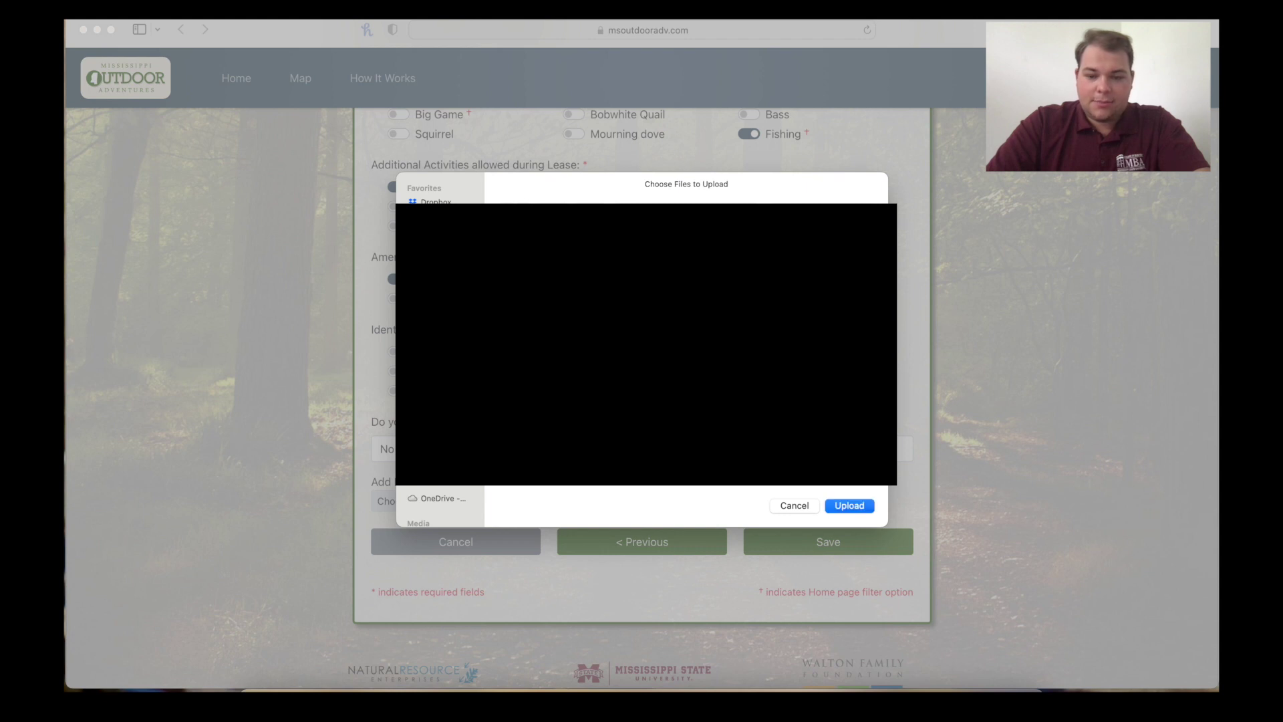
left_click(848, 509)
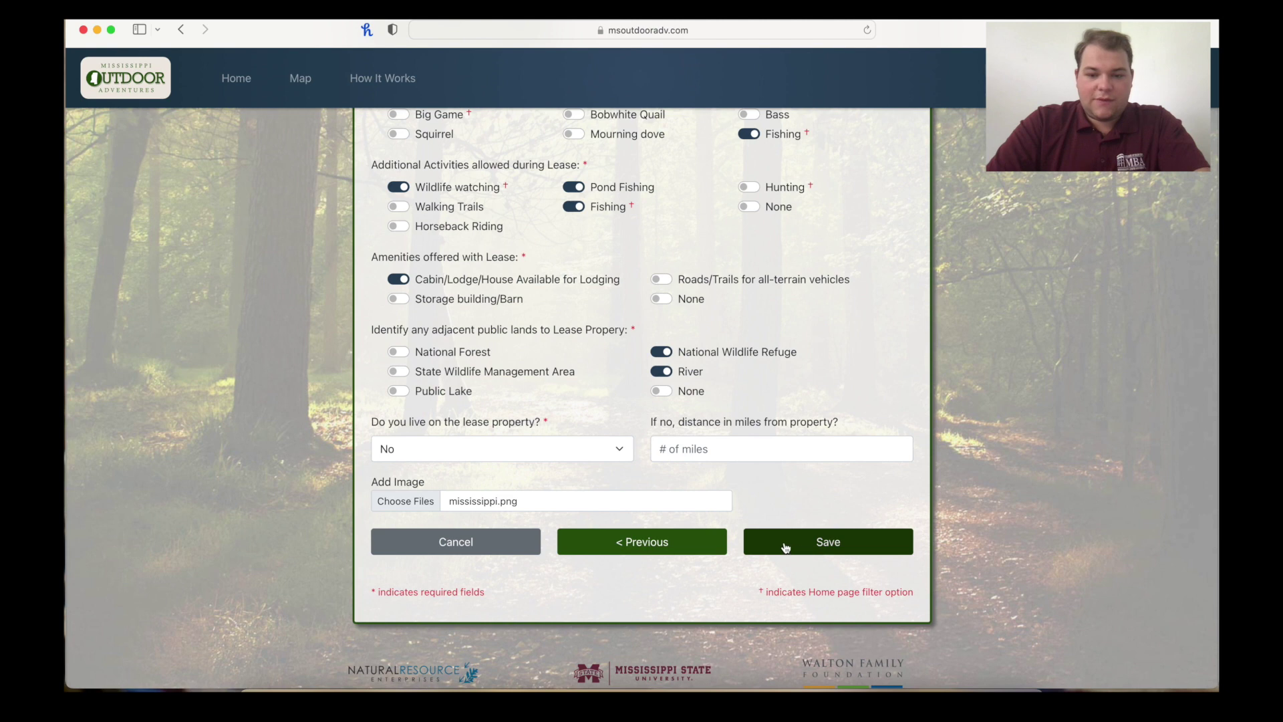
Step: Save the lease property listing and return to the site's home page
scroll(718, 401, "up", 3)
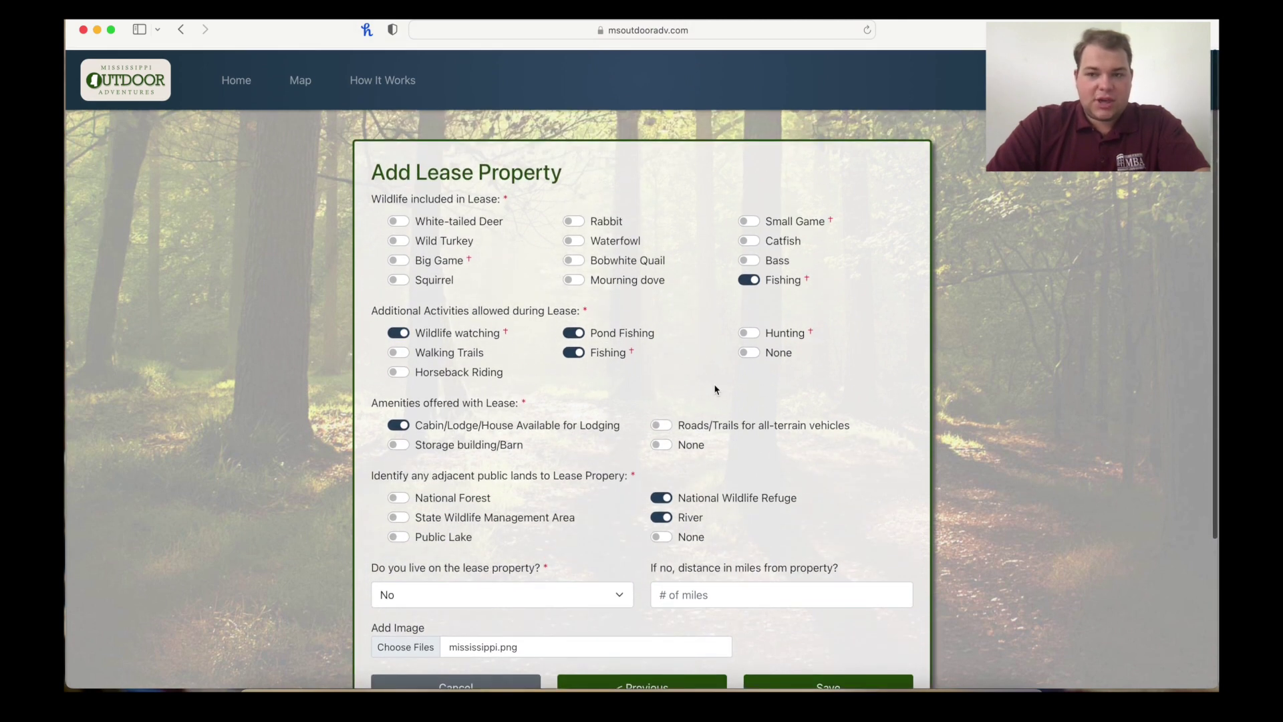
scroll(715, 390, "down", 4)
left_click(798, 504)
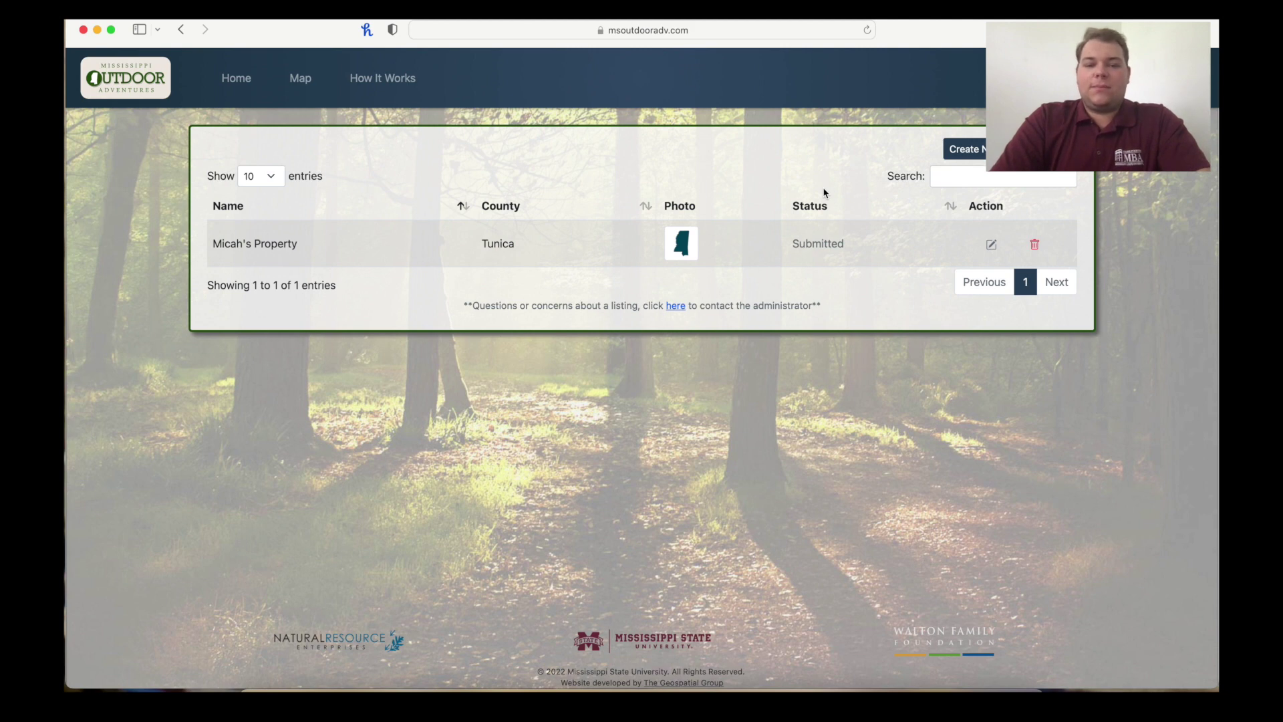
left_click(240, 81)
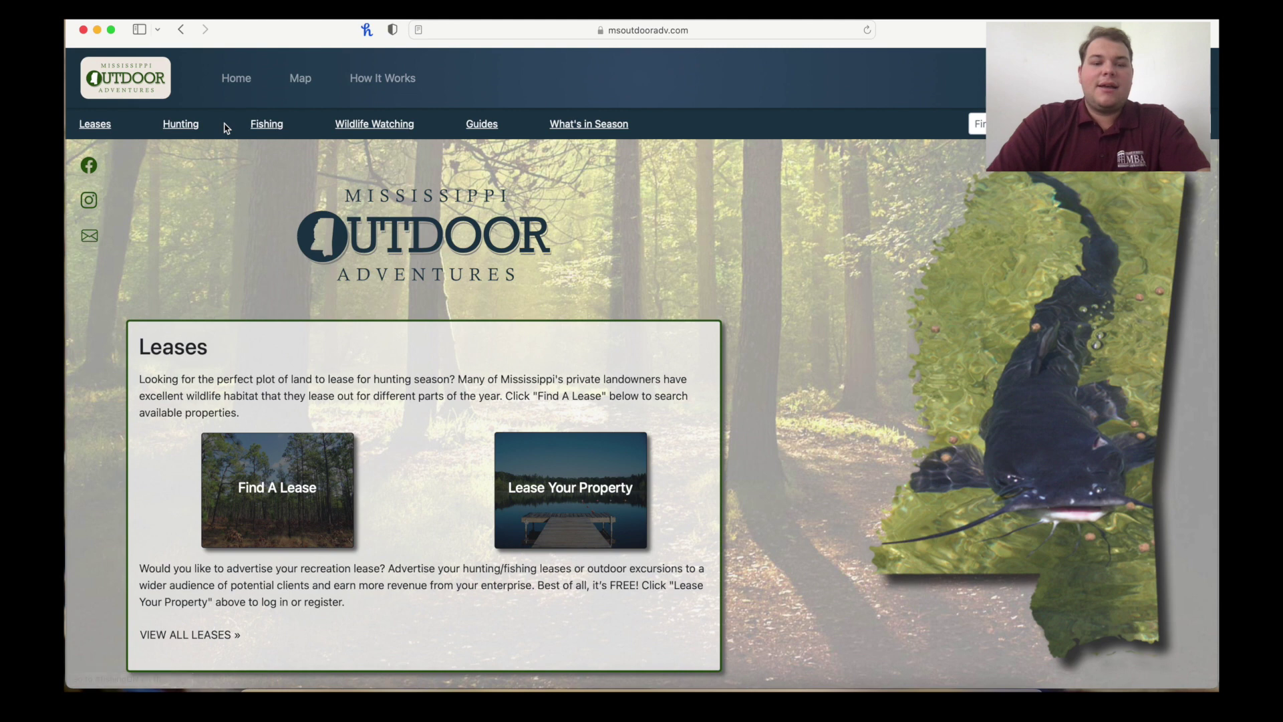